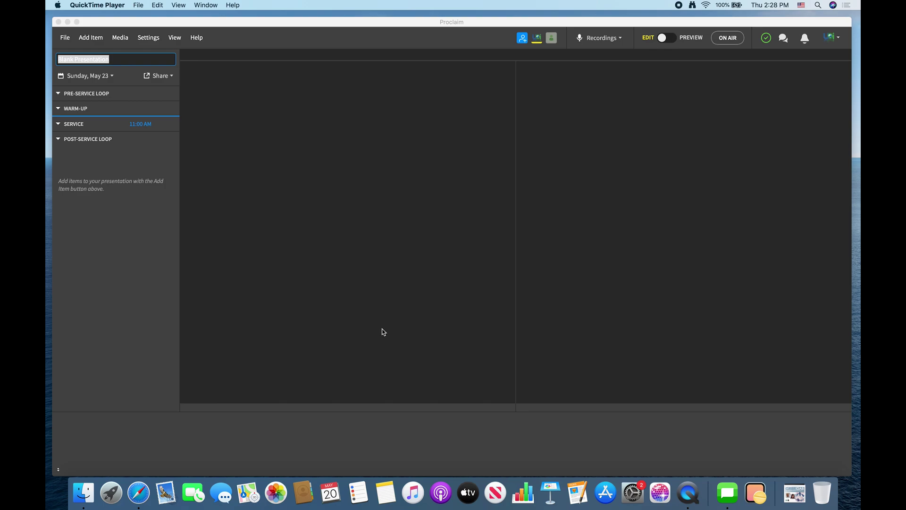
Bring the Proclaim 'Blank Presentation' window to the front.
{"action": "left_click", "coordinate": [368, 29]}
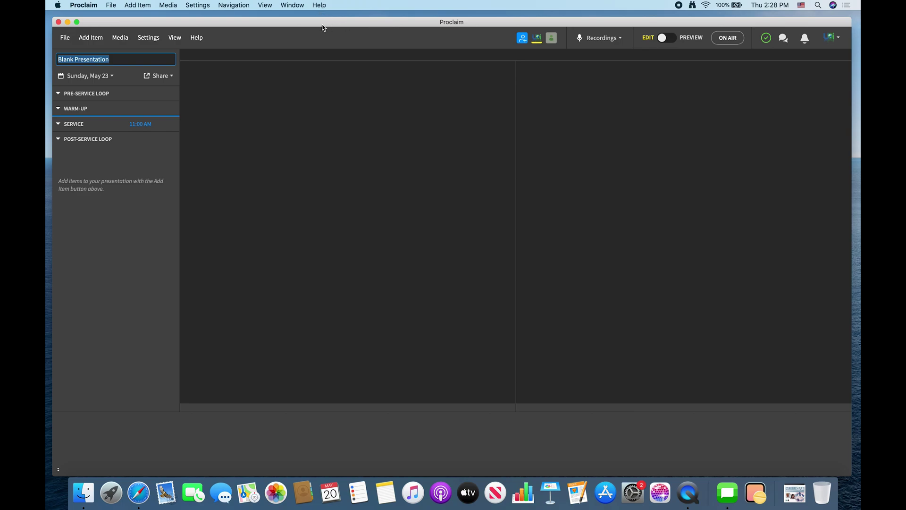
{"action": "left_click", "coordinate": [112, 7]}
{"action": "mouse_move", "coordinate": [84, 5]}
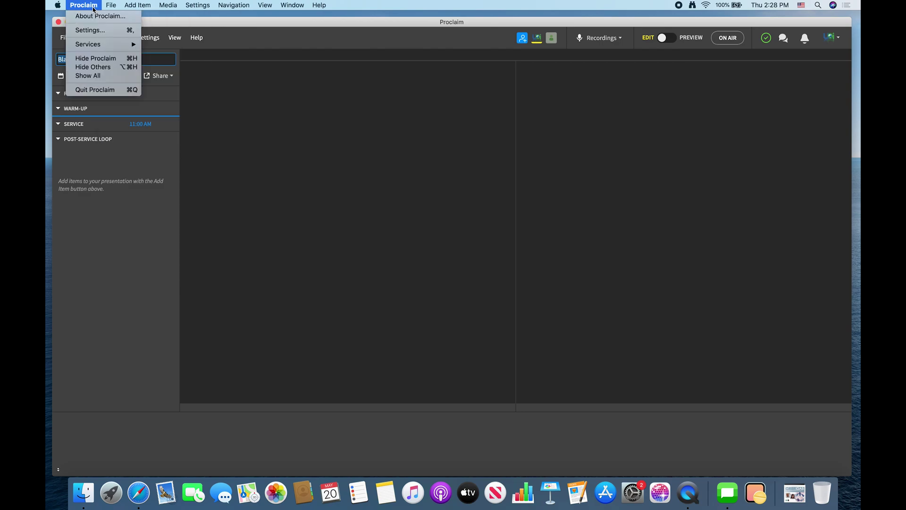
{"action": "left_click", "coordinate": [95, 29]}
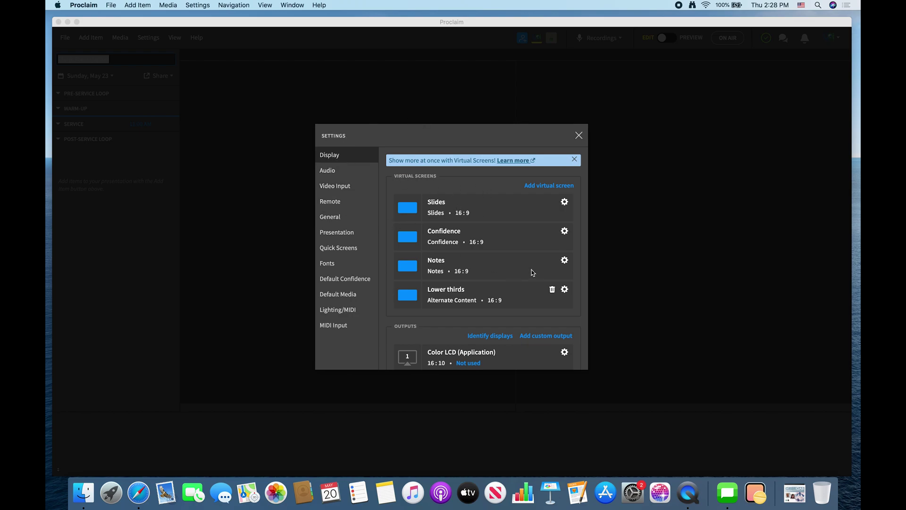
{"action": "scroll", "coordinate": [532, 273], "scroll_direction": "down", "scroll_amount": 5}
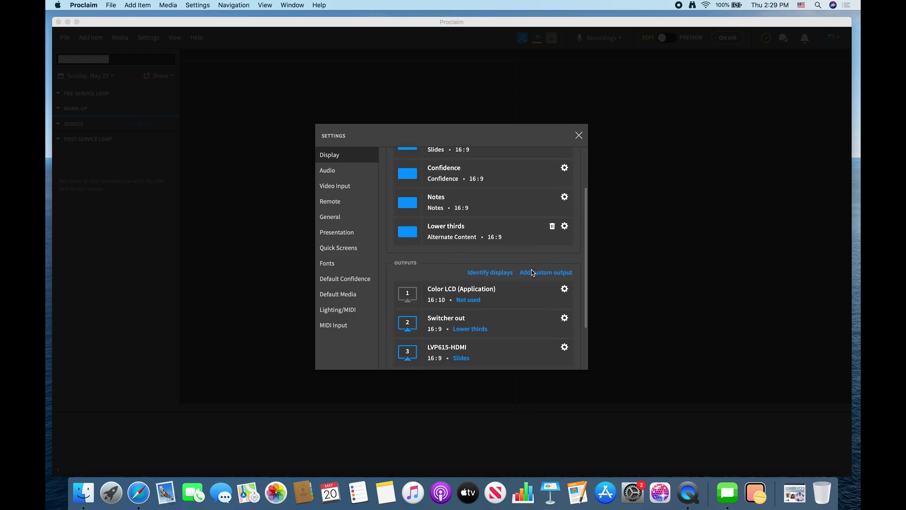
{"action": "scroll", "coordinate": [532, 271], "scroll_direction": "down", "scroll_amount": 5}
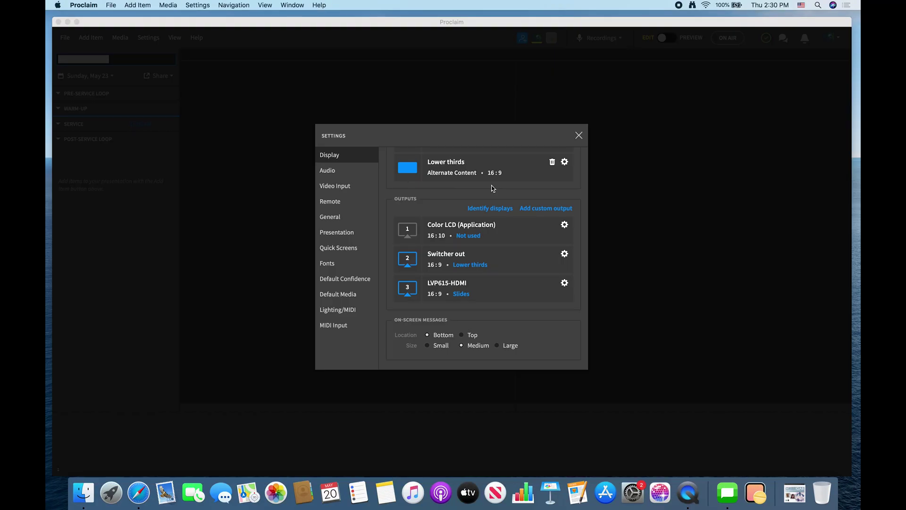
{"action": "left_click", "coordinate": [579, 136]}
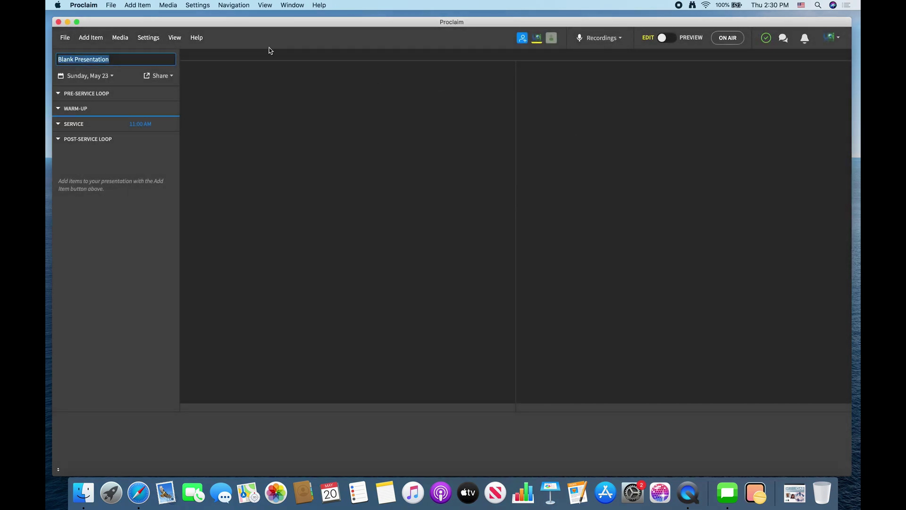
{"action": "left_click", "coordinate": [251, 29]}
{"action": "left_click_drag", "start_coordinate": [251, 20], "coordinate": [248, 21]}
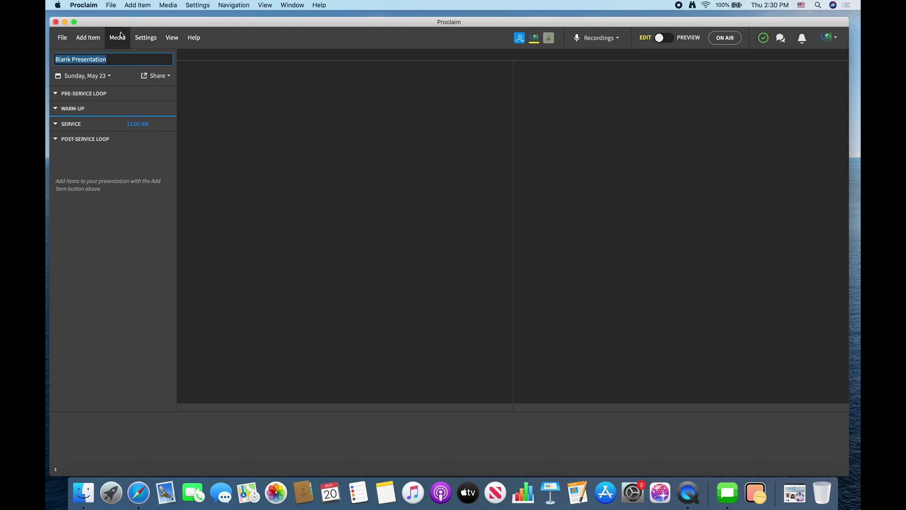
{"action": "left_click", "coordinate": [113, 6]}
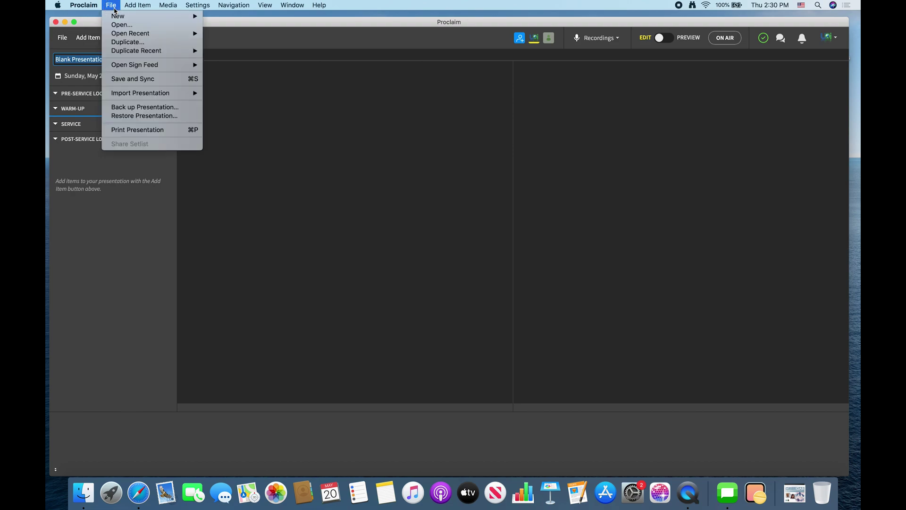
{"action": "mouse_move", "coordinate": [124, 54]}
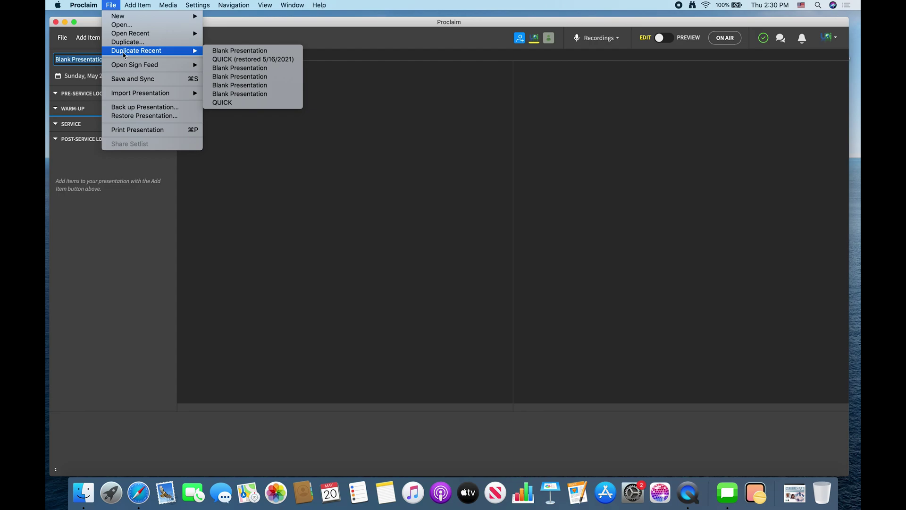
{"action": "left_click", "coordinate": [219, 24]}
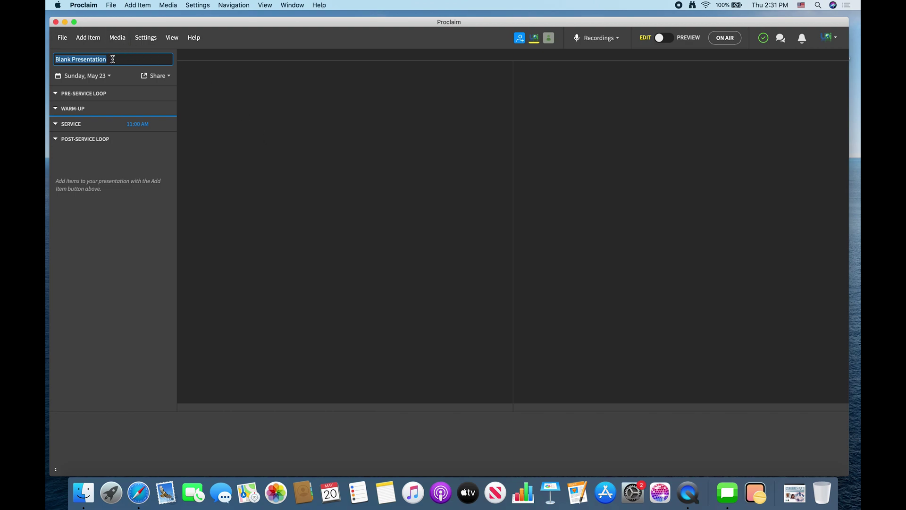
Rename the presentation to '5 23 EX'.
{"action": "type", "text": "5"}
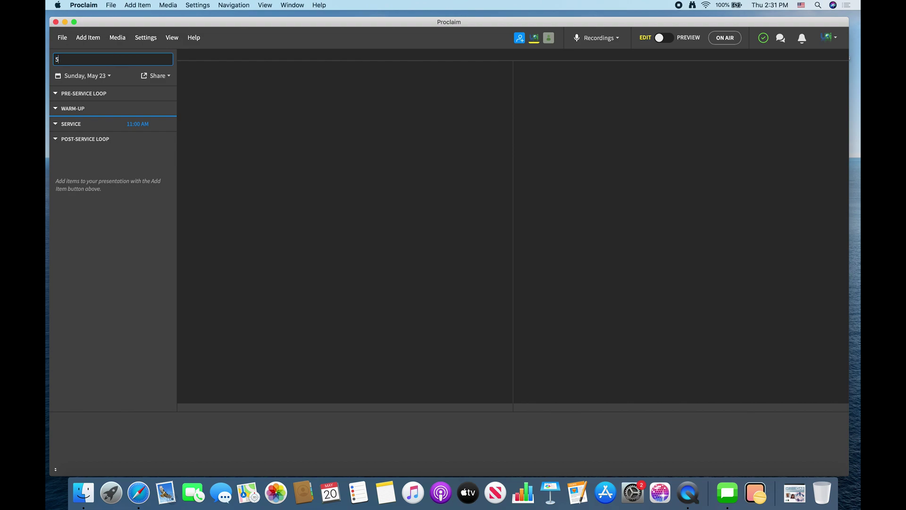
{"action": "type", "text": " 23 EX"}
{"action": "mouse_move", "coordinate": [252, 25]}
{"action": "left_mouse_down"}
{"action": "mouse_move", "coordinate": [212, 18]}
{"action": "mouse_move", "coordinate": [243, 22]}
{"action": "left_mouse_up"}
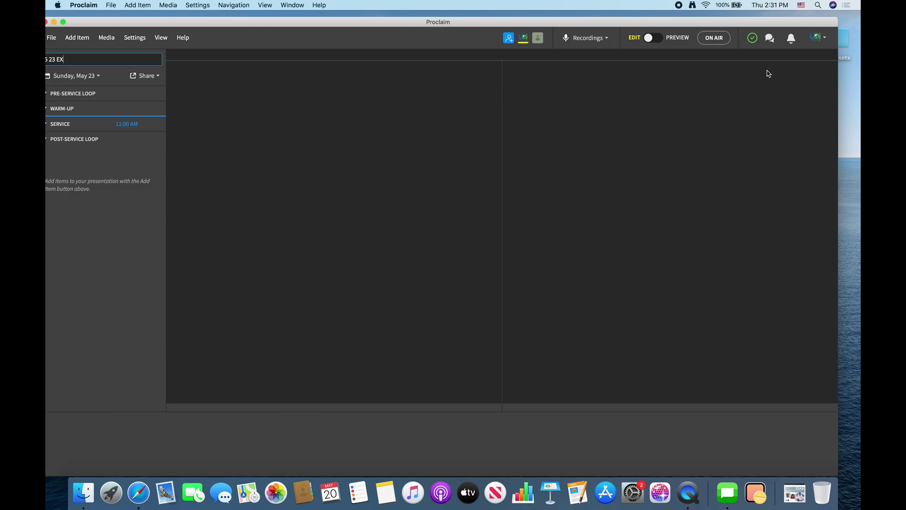
Drop the four flyer JPGs from the 5 23 assets folder into the Pre-Service Loop, 5 seconds each.
{"action": "double_click", "coordinate": [843, 41]}
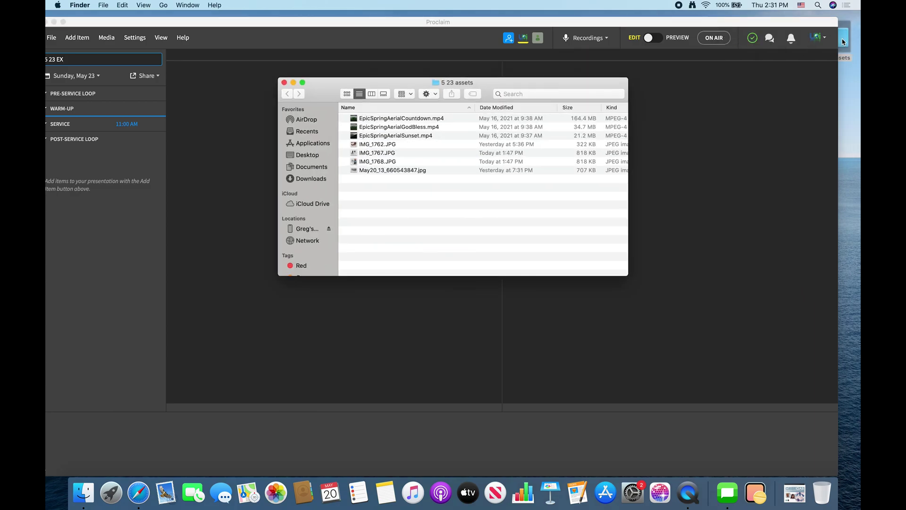
{"action": "left_click", "coordinate": [400, 196]}
{"action": "left_click", "coordinate": [377, 147]}
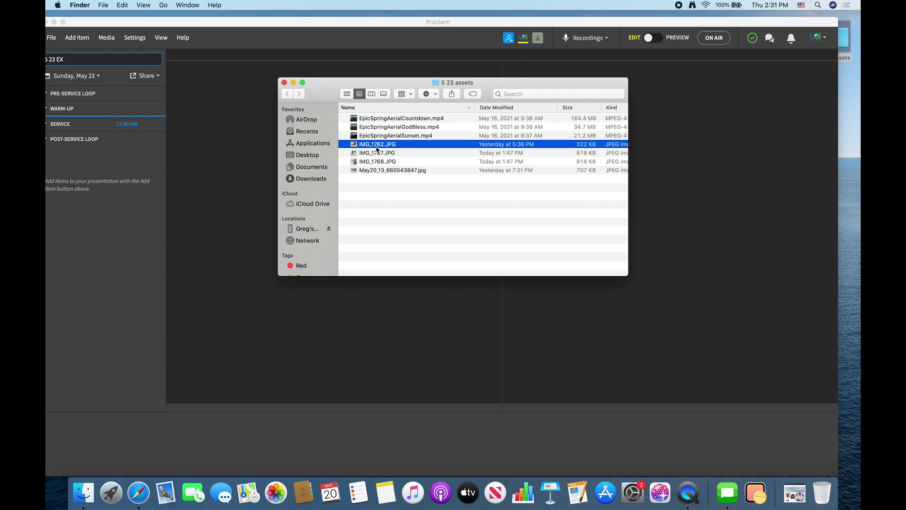
{"action": "left_click", "coordinate": [377, 170], "text": "shift"}
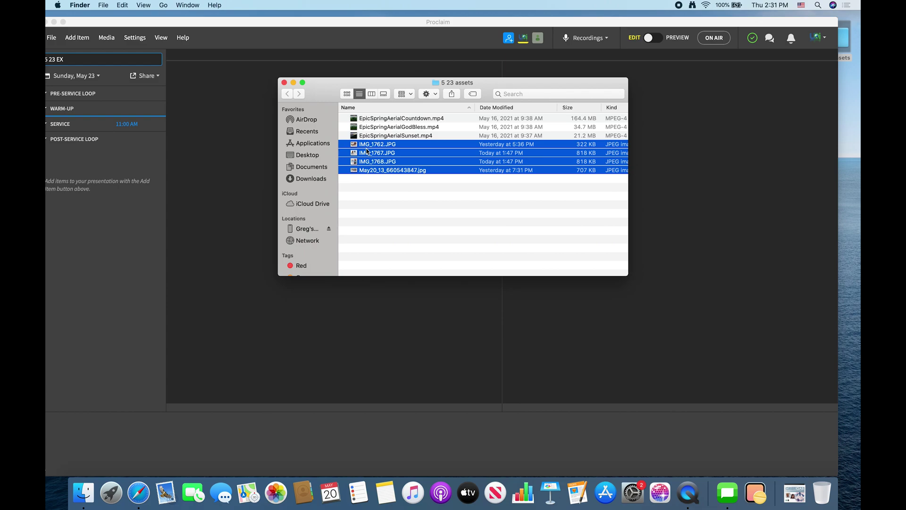
{"action": "left_click_drag", "start_coordinate": [368, 147], "coordinate": [122, 102]}
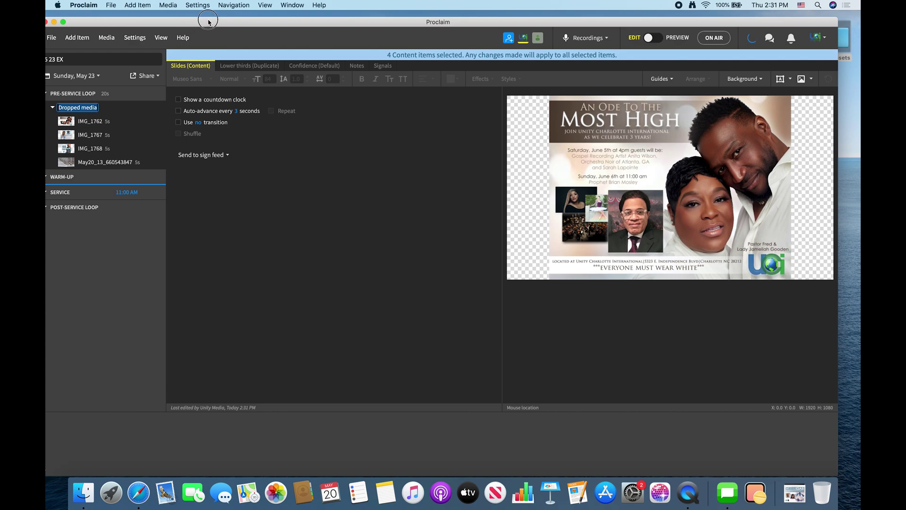
{"action": "left_click", "coordinate": [86, 121]}
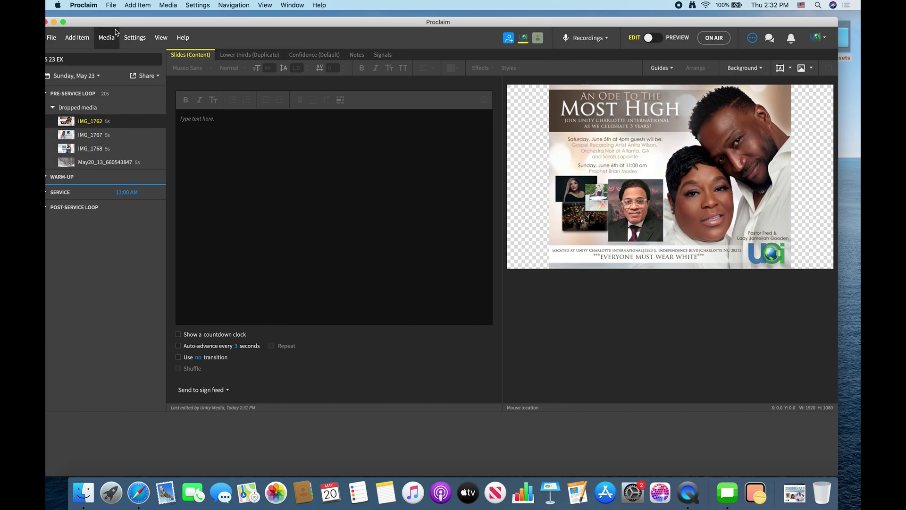
{"action": "left_click_drag", "start_coordinate": [124, 23], "coordinate": [140, 22]}
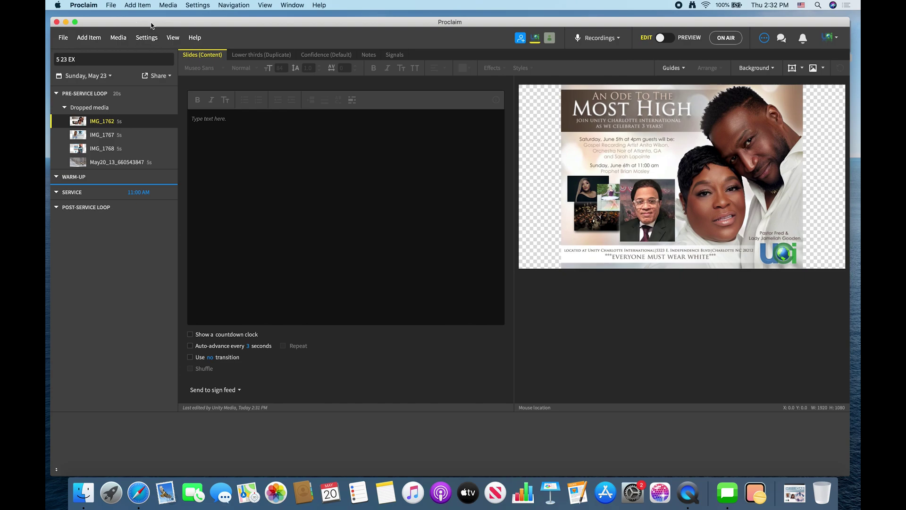
Drop EpicSpringAerialCountdown.mp4 from the 5 23 assets folder into the Warm-Up section.
{"action": "left_click_drag", "start_coordinate": [151, 24], "coordinate": [116, 25]}
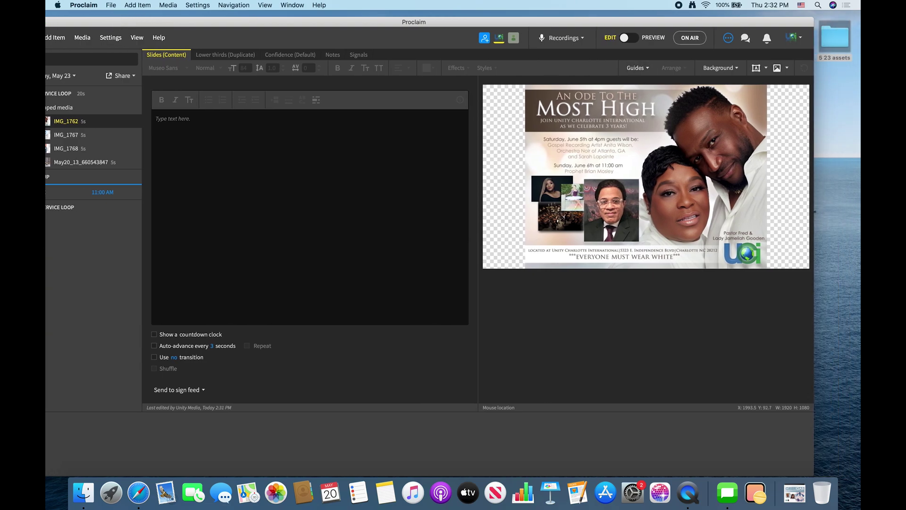
{"action": "left_click", "coordinate": [835, 46]}
{"action": "double_click", "coordinate": [836, 45]}
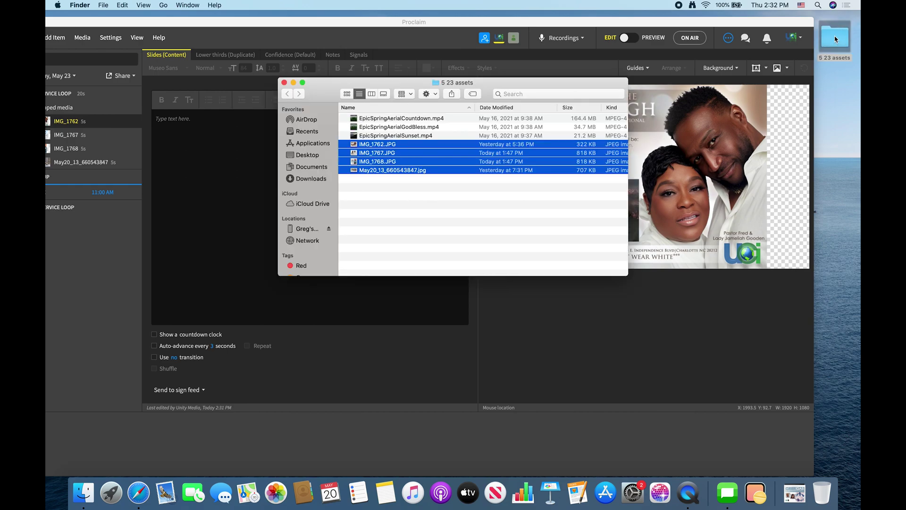
{"action": "left_click_drag", "start_coordinate": [384, 25], "coordinate": [407, 24]}
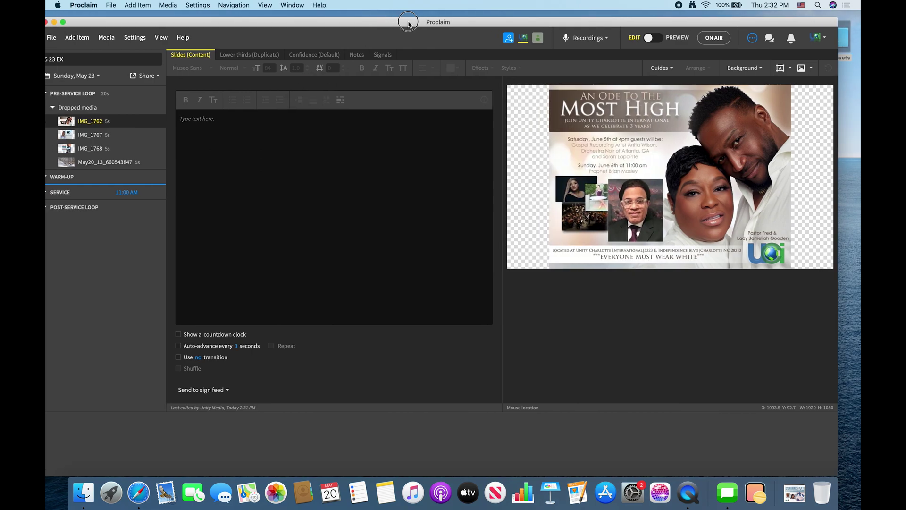
{"action": "left_click", "coordinate": [845, 38]}
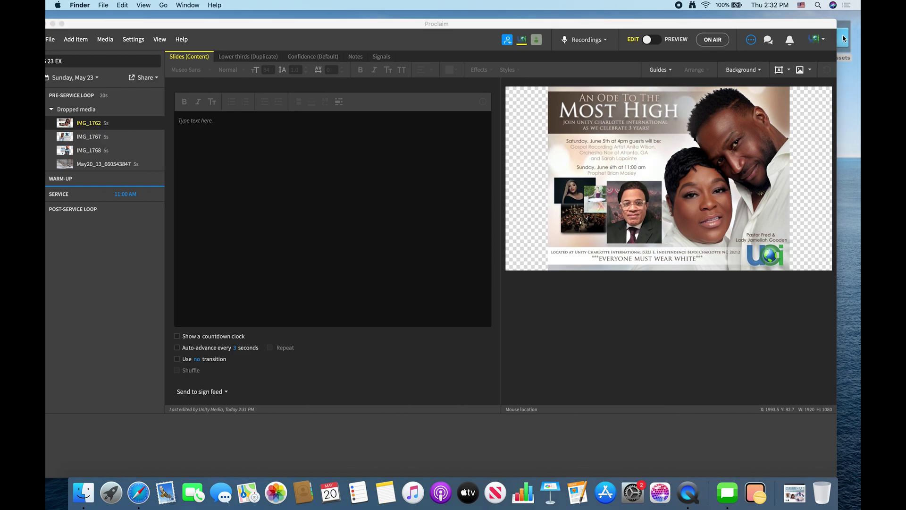
{"action": "left_click", "coordinate": [429, 191]}
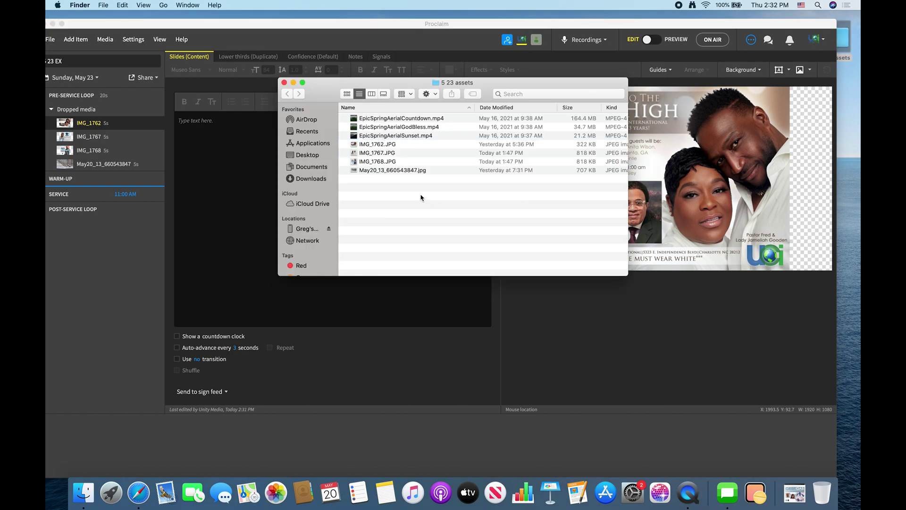
{"action": "left_click", "coordinate": [383, 121]}
{"action": "left_click_drag", "start_coordinate": [383, 120], "coordinate": [138, 185]}
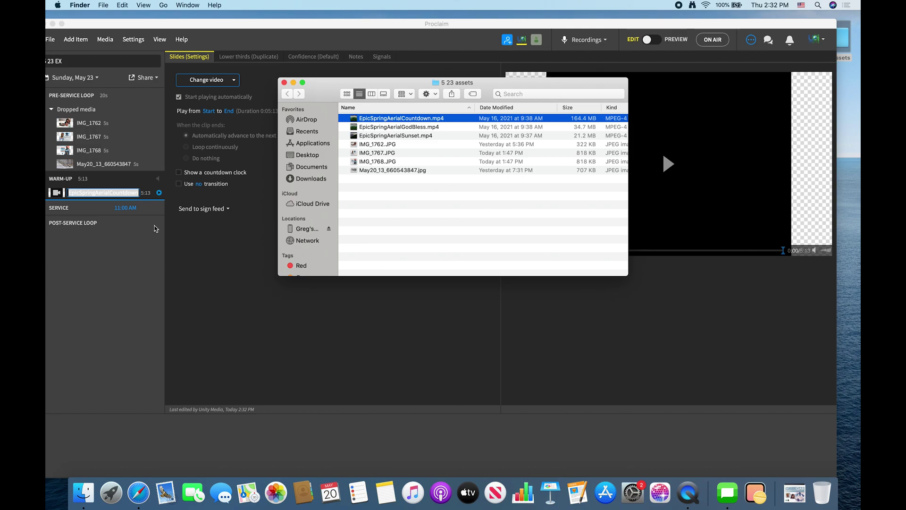
Drop EpicSpringAerialSunset.mp4 into the Service section.
{"action": "left_click", "coordinate": [383, 226]}
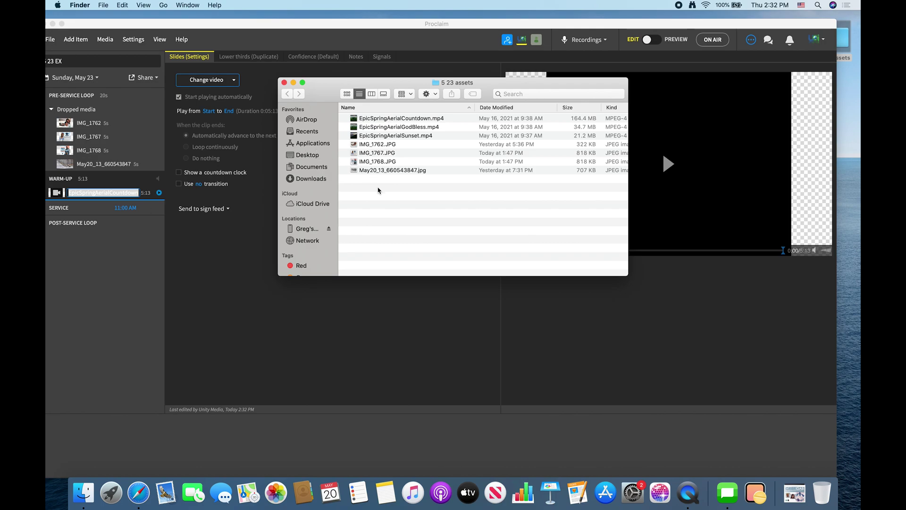
{"action": "left_click", "coordinate": [389, 137]}
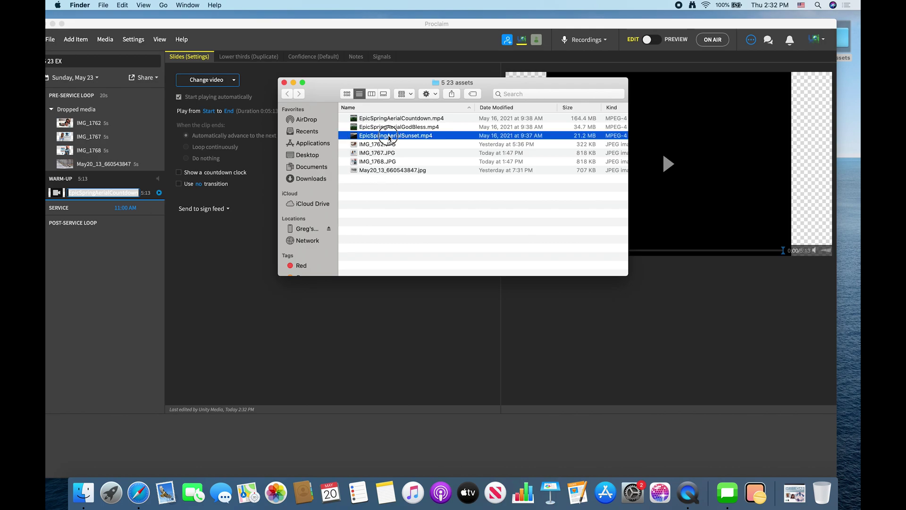
{"action": "left_click_drag", "start_coordinate": [389, 137], "coordinate": [127, 219]}
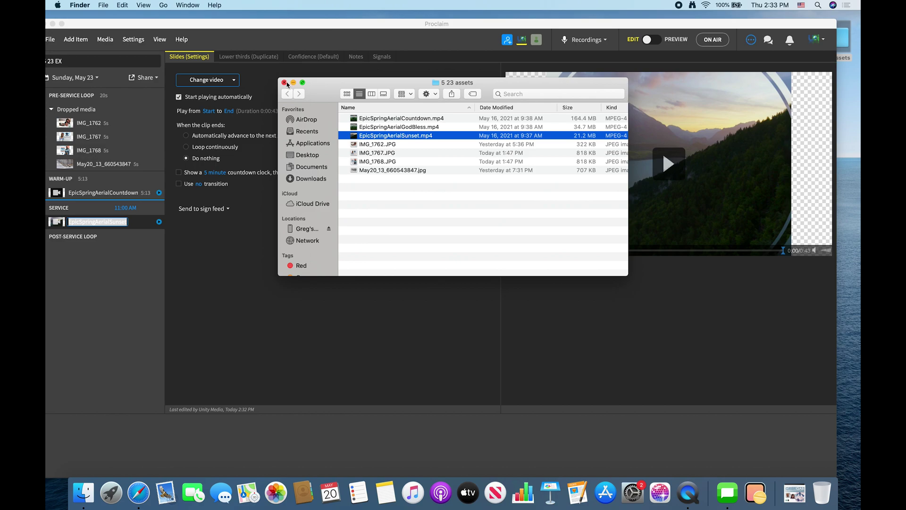
Set the EpicSpringAerialSunset video to loop continuously and fit to width, centered.
{"action": "left_click", "coordinate": [285, 83]}
{"action": "left_click_drag", "start_coordinate": [275, 24], "coordinate": [292, 23]}
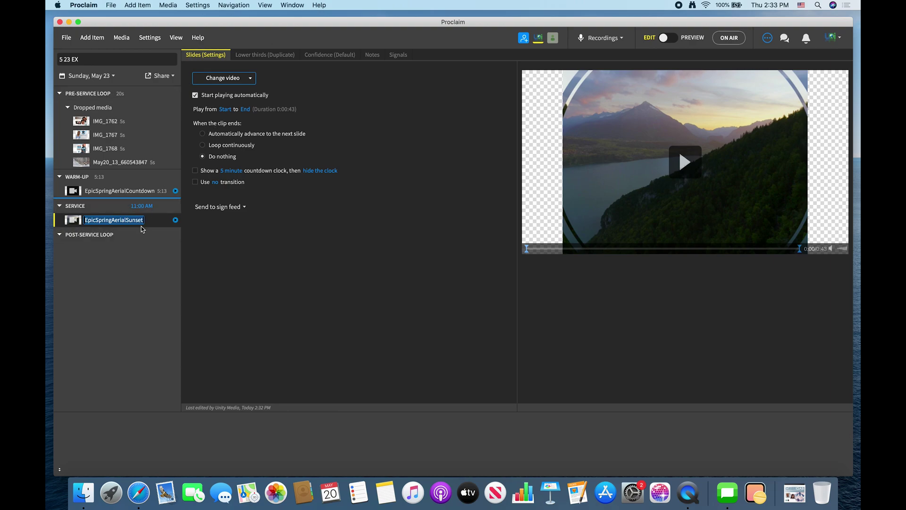
{"action": "left_click", "coordinate": [236, 146]}
{"action": "left_click", "coordinate": [250, 79]}
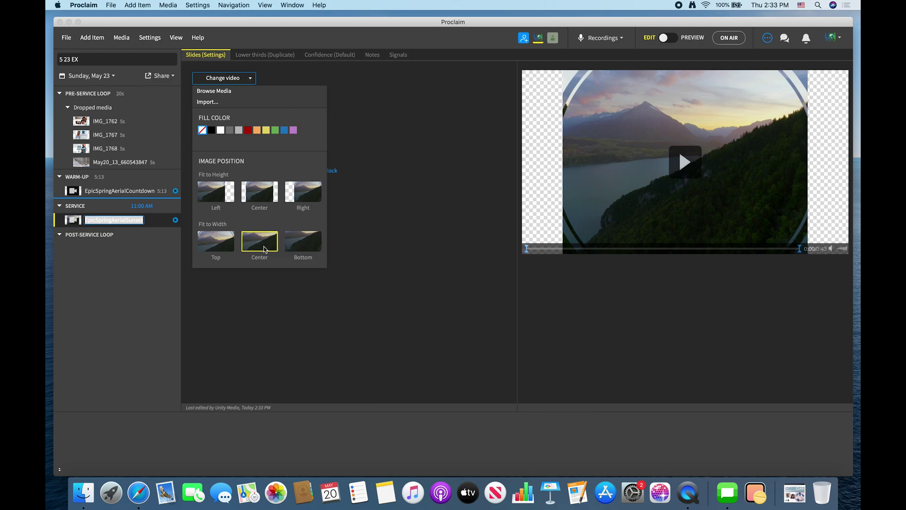
{"action": "left_click", "coordinate": [265, 249]}
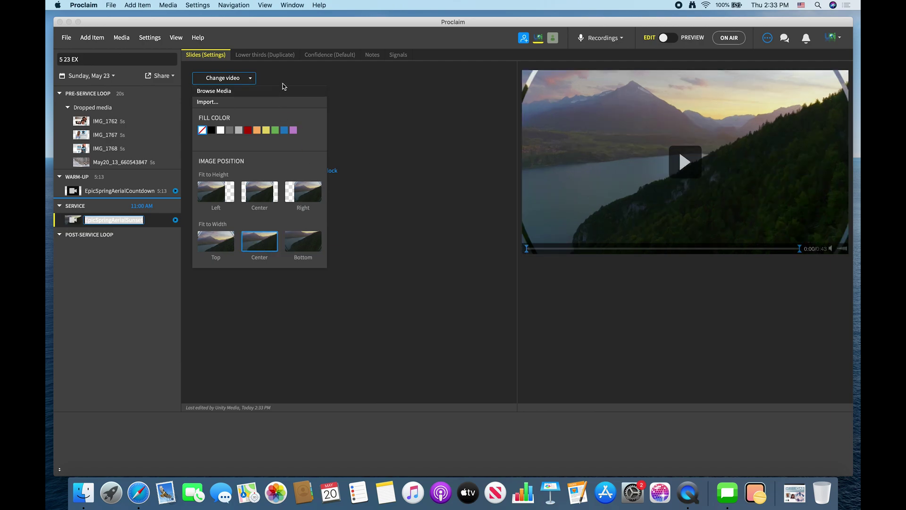
{"action": "left_click", "coordinate": [302, 31]}
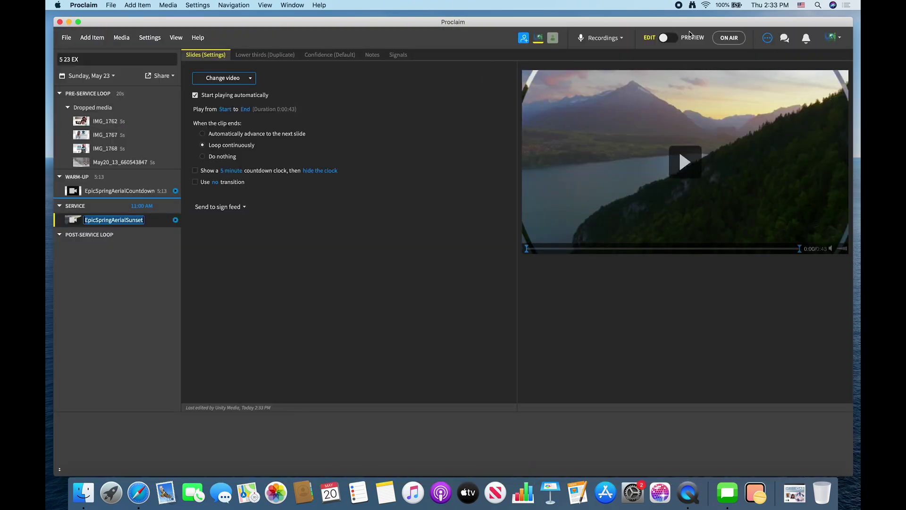
{"action": "left_click", "coordinate": [716, 40]}
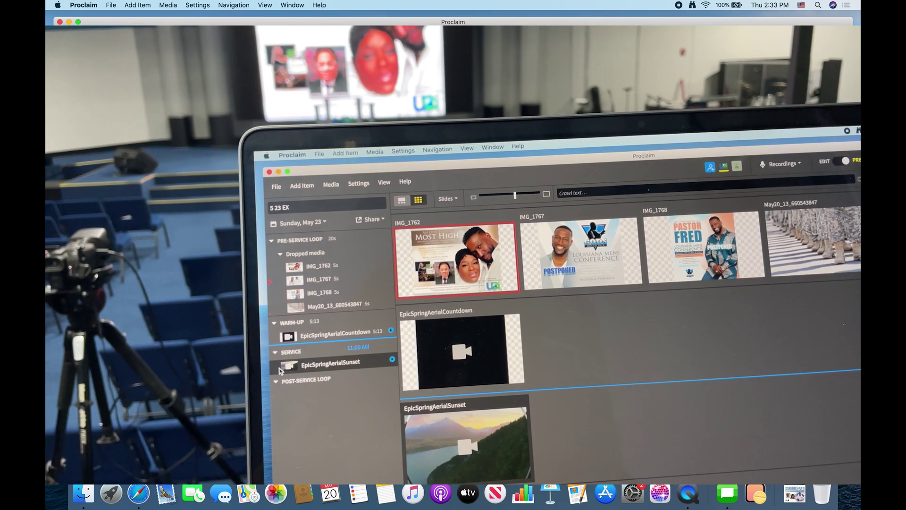
{"action": "left_click", "coordinate": [73, 220]}
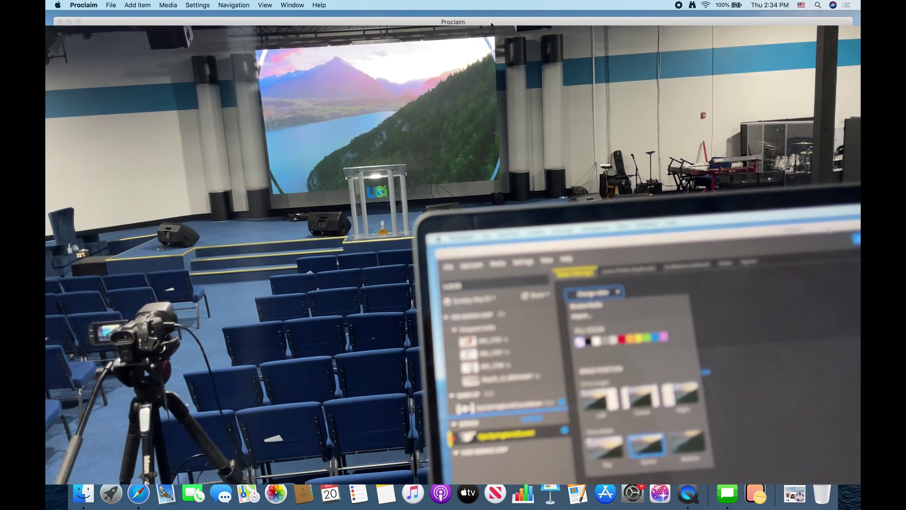
{"action": "left_click", "coordinate": [491, 25]}
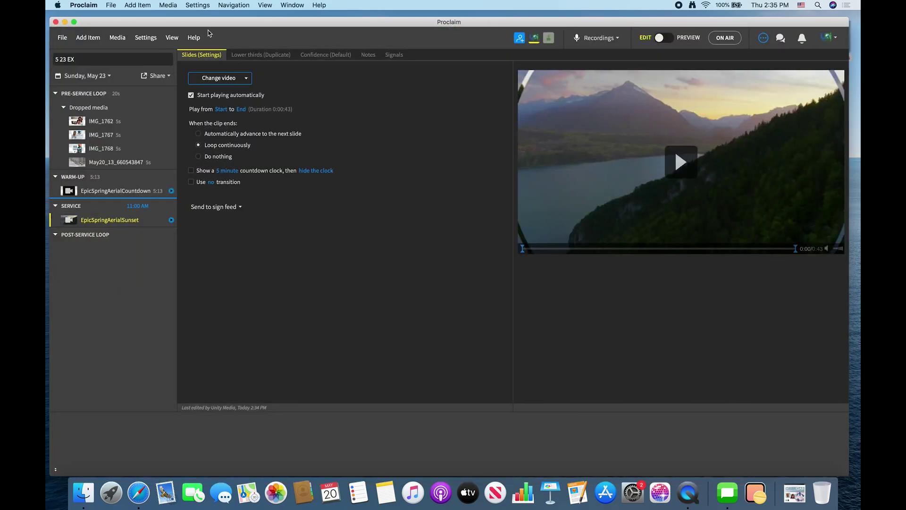
Add a Bible item for 1 Chronicles 12:32 under Service.
{"action": "left_click", "coordinate": [137, 5]}
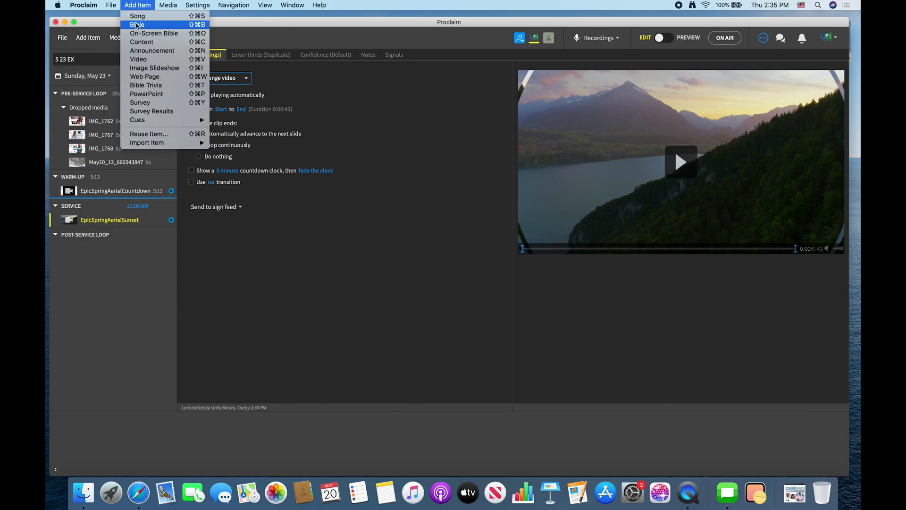
{"action": "left_click", "coordinate": [137, 24]}
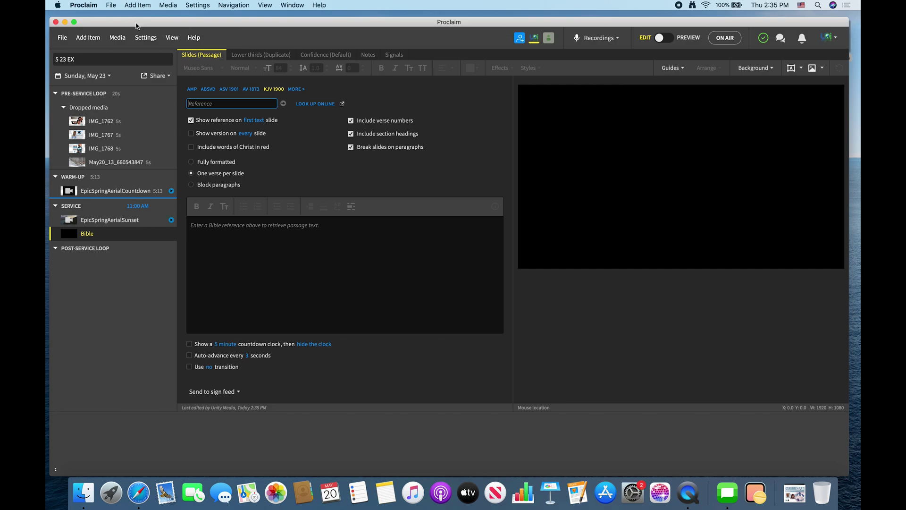
{"action": "type", "text": "1 chron 12"}
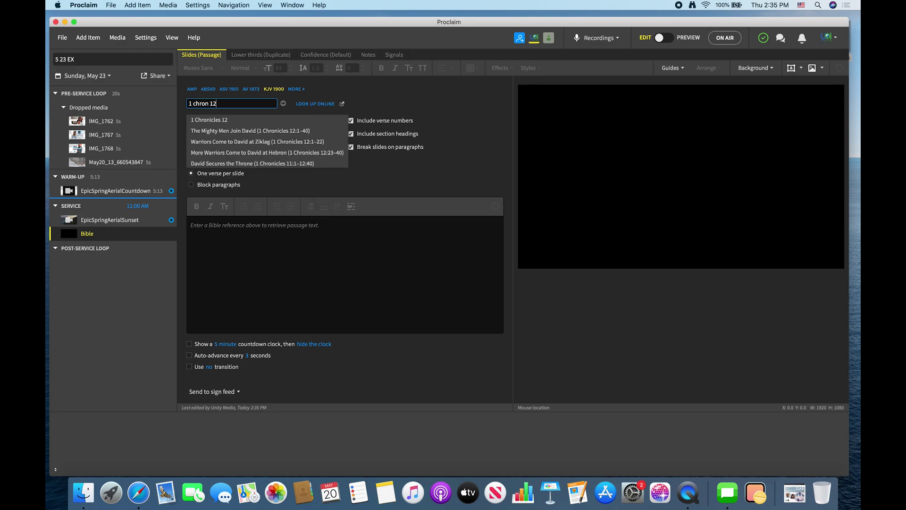
{"action": "type", "text": ":32"}
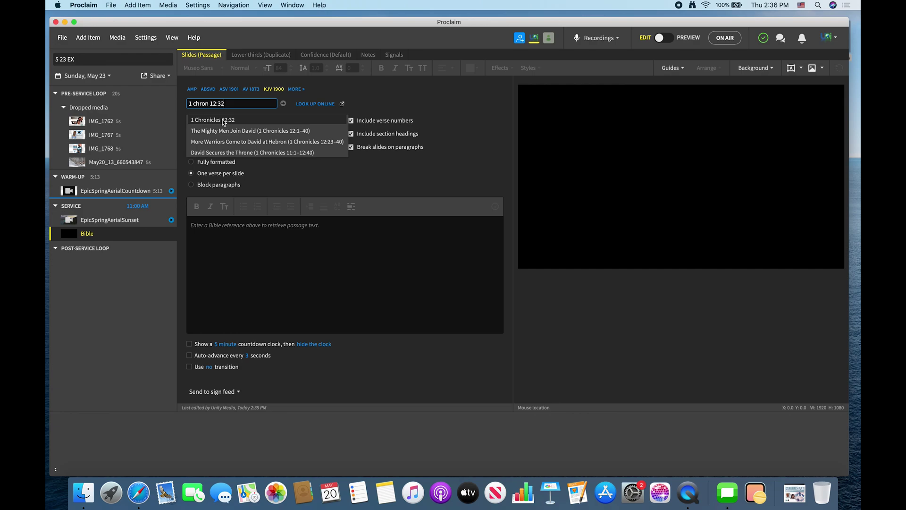
{"action": "left_click", "coordinate": [223, 121]}
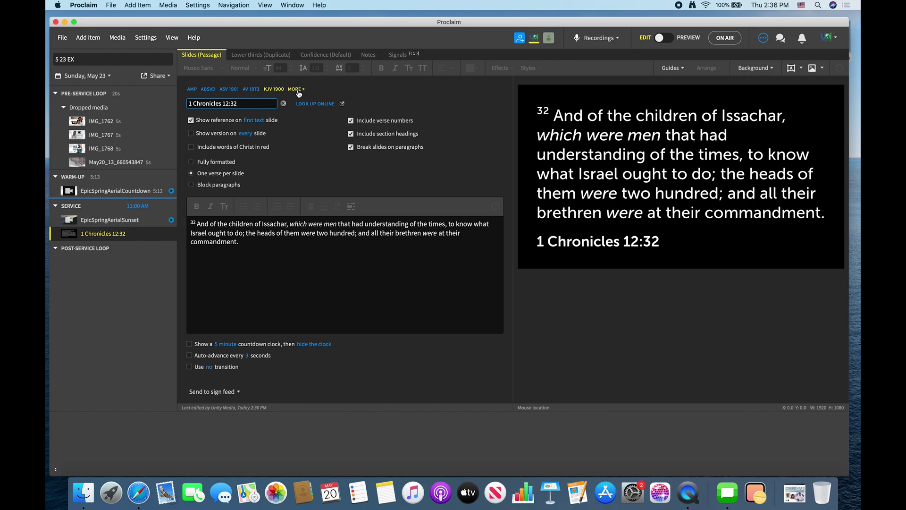
Switch the passage translation to New American Standard Bible 1995.
{"action": "left_click", "coordinate": [298, 91]}
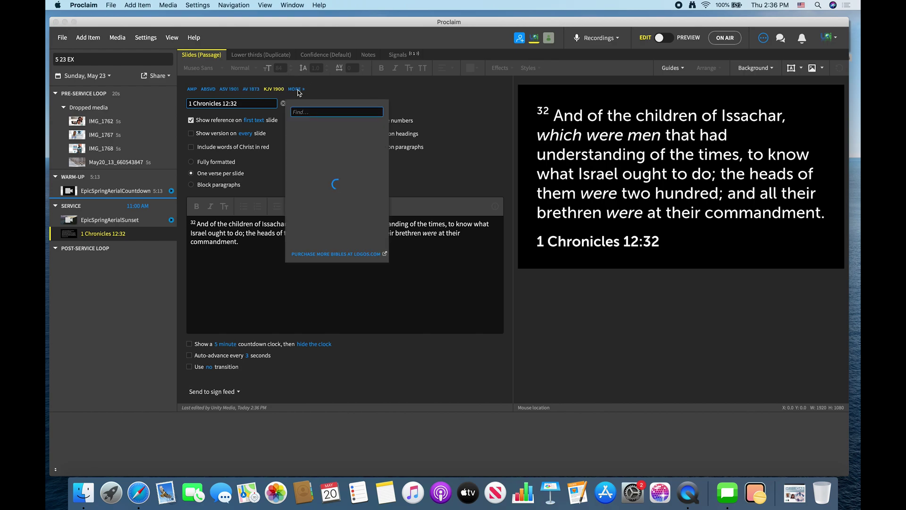
{"action": "type", "text": "Nasb"}
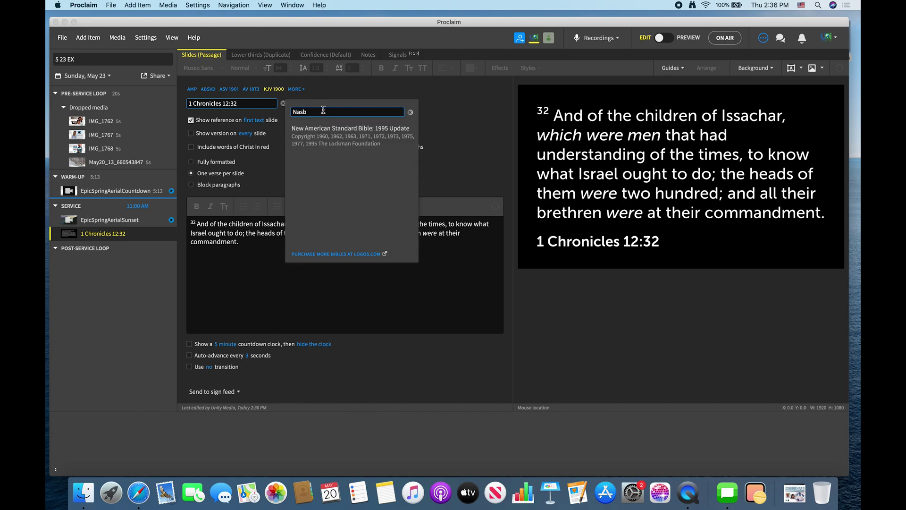
{"action": "left_click", "coordinate": [332, 141]}
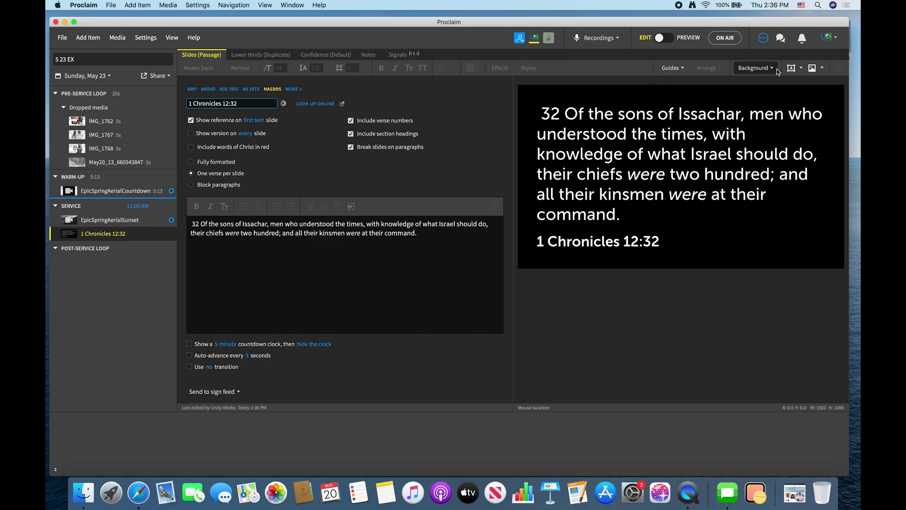
Give the scripture slide a red background.
{"action": "left_click", "coordinate": [774, 68]}
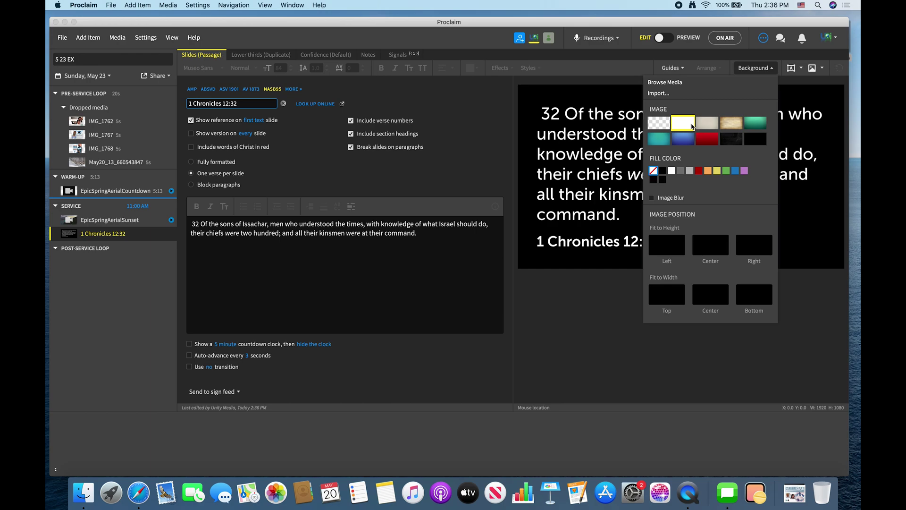
{"action": "left_click", "coordinate": [709, 138]}
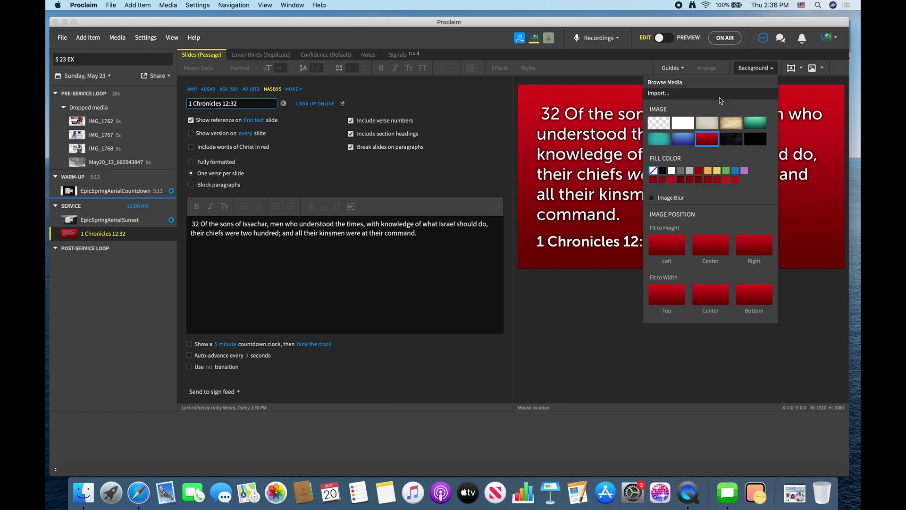
{"action": "left_click", "coordinate": [588, 68]}
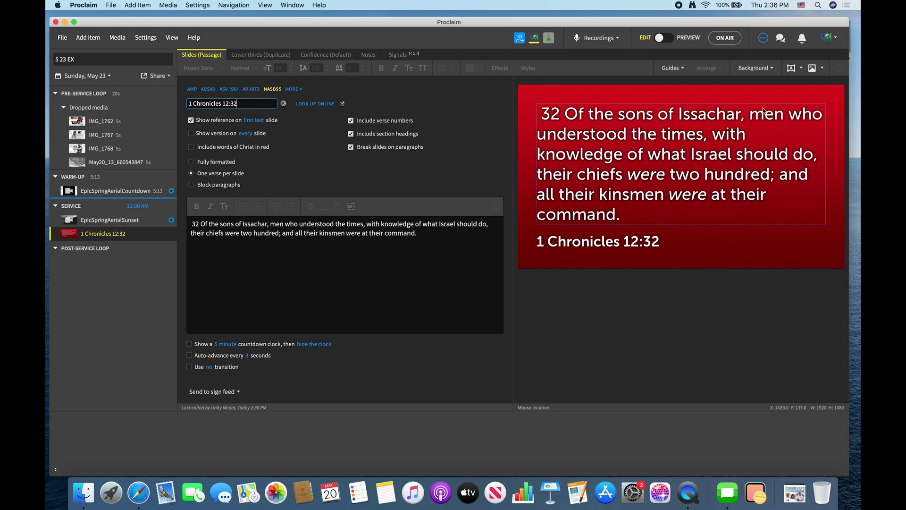
Replace it with the sunset video background, set to Fit to Width Center.
{"action": "left_click", "coordinate": [767, 69]}
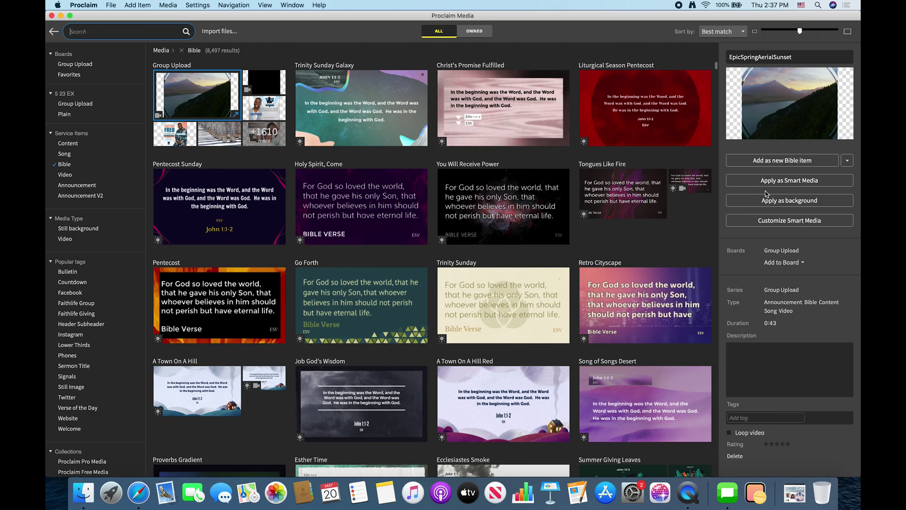
{"action": "left_click", "coordinate": [783, 202]}
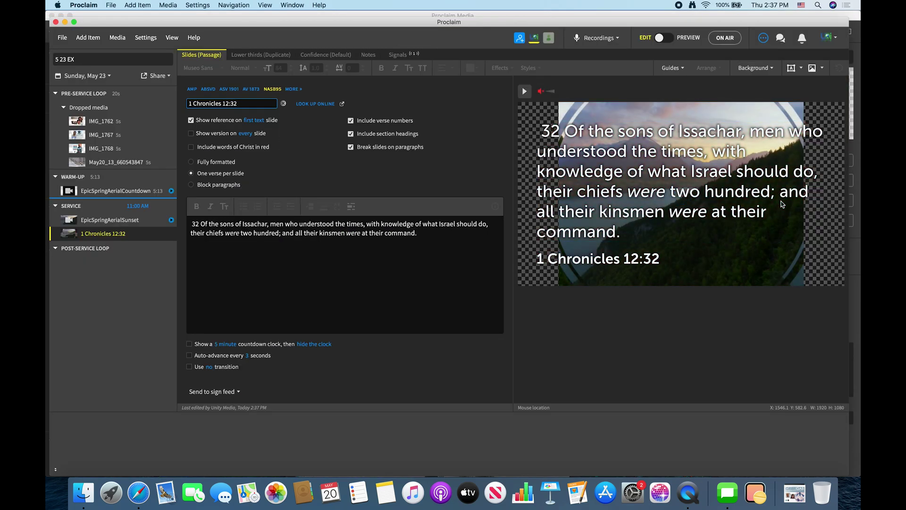
{"action": "left_click", "coordinate": [755, 68]}
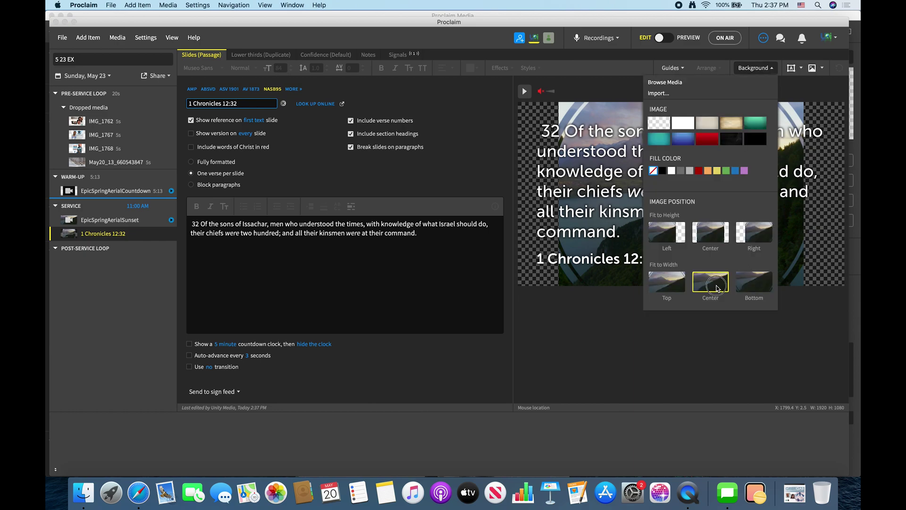
{"action": "left_click", "coordinate": [716, 288]}
{"action": "left_click", "coordinate": [642, 28]}
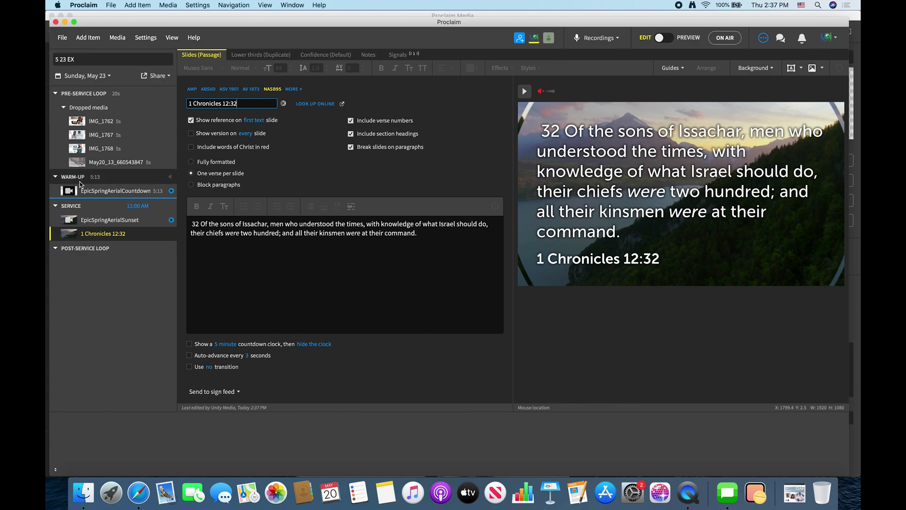
{"action": "mouse_move", "coordinate": [80, 184]}
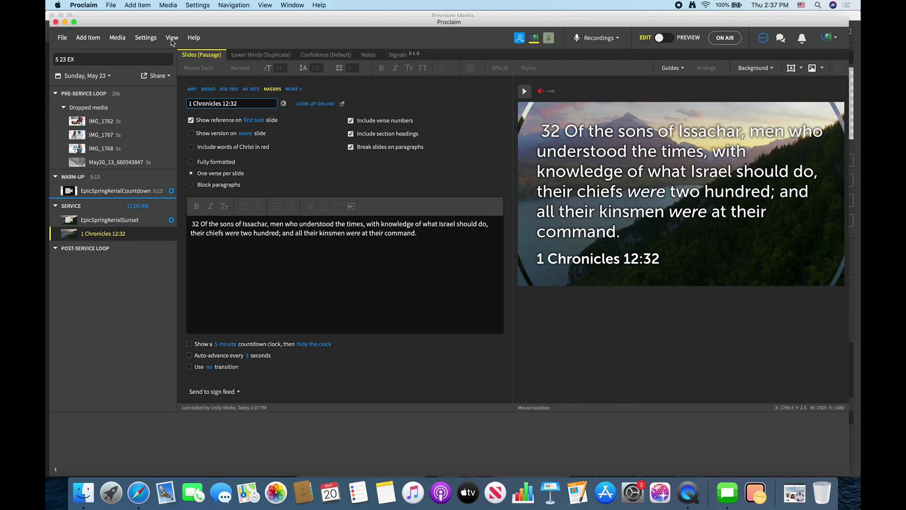
Add the song See The Light, found by searching 'Travis', and move its title up-left.
{"action": "left_click", "coordinate": [147, 6]}
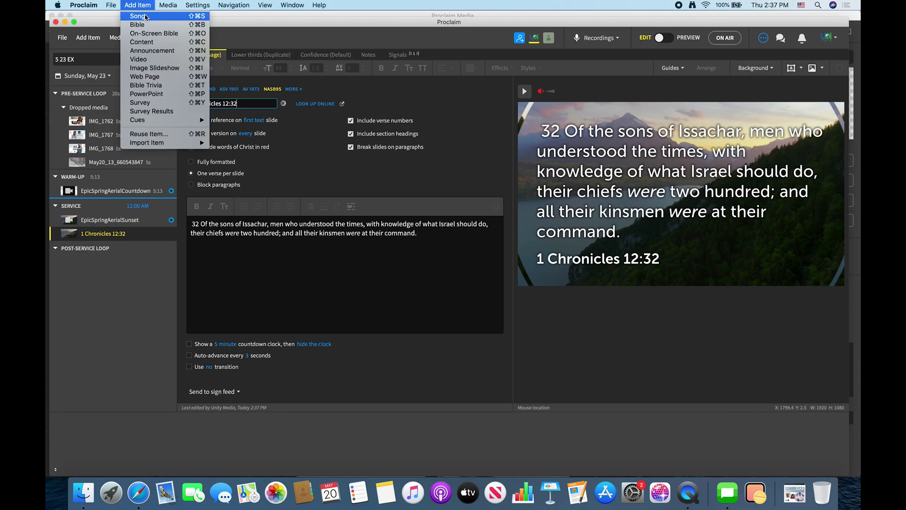
{"action": "left_click", "coordinate": [139, 16]}
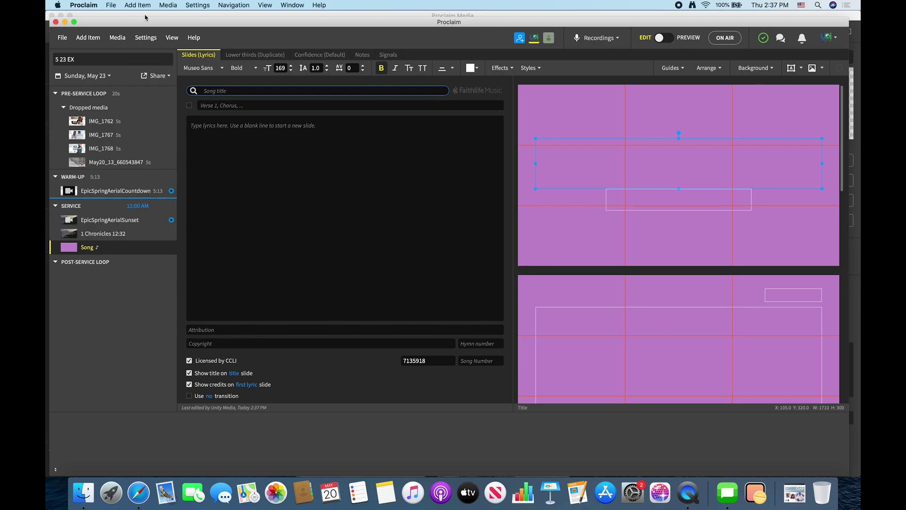
{"action": "type", "text": "Travis"}
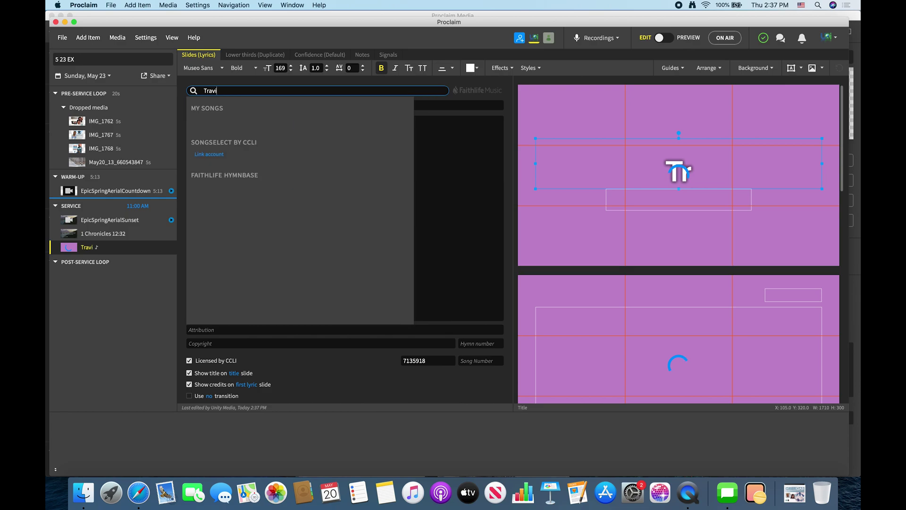
{"action": "left_click", "coordinate": [206, 124]}
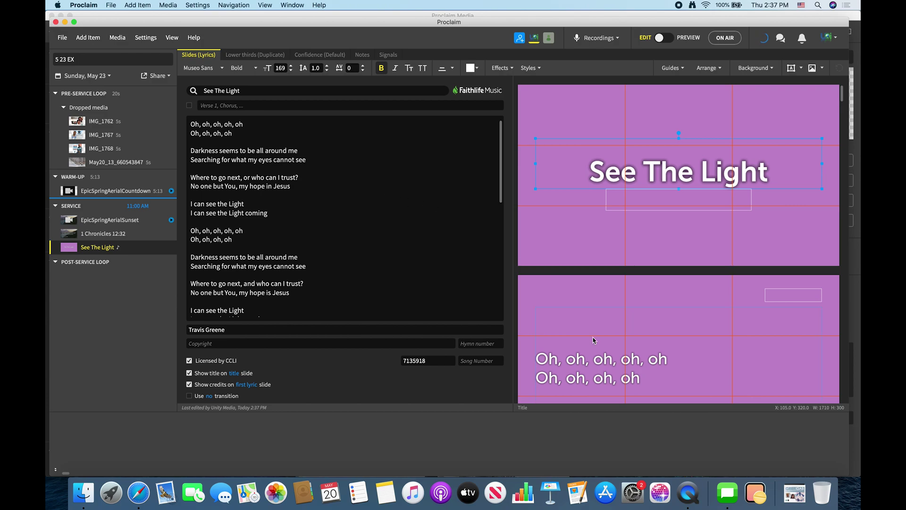
{"action": "left_click_drag", "start_coordinate": [624, 172], "coordinate": [569, 136]}
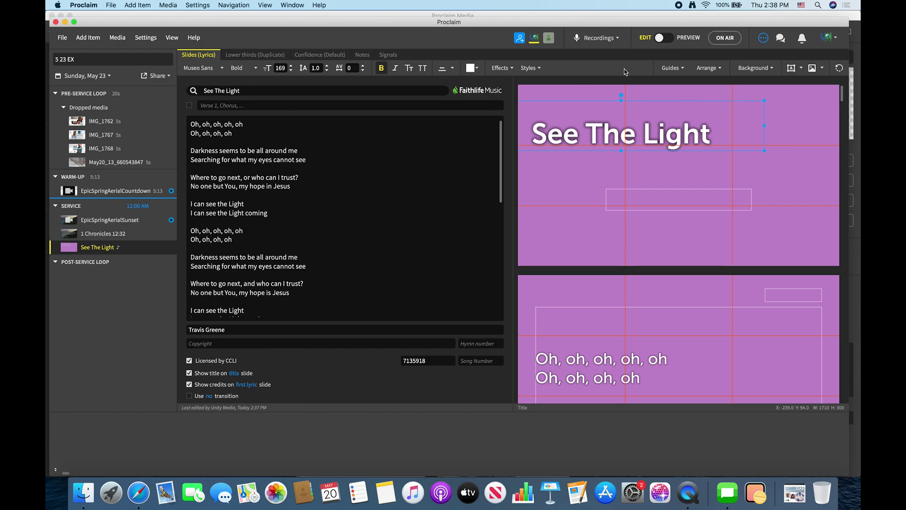
Apply the sunset video as the song background at Fit to Width Center, and raise the lyrics box.
{"action": "left_click", "coordinate": [768, 73]}
{"action": "left_click", "coordinate": [665, 82]}
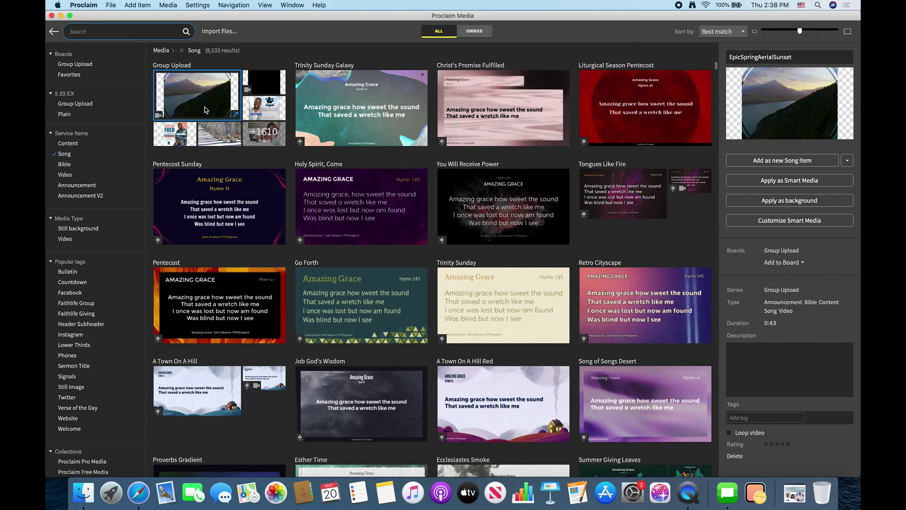
{"action": "left_click", "coordinate": [795, 204]}
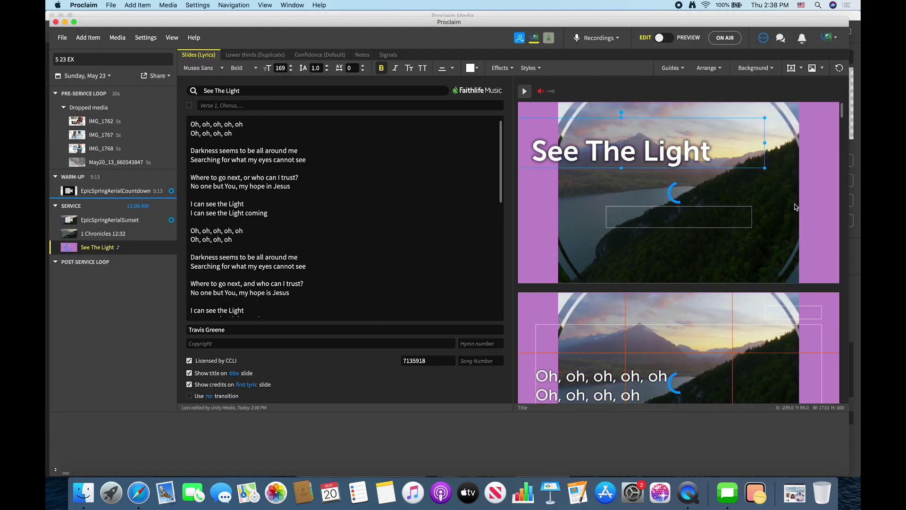
{"action": "left_click", "coordinate": [772, 69]}
{"action": "left_click", "coordinate": [721, 289]}
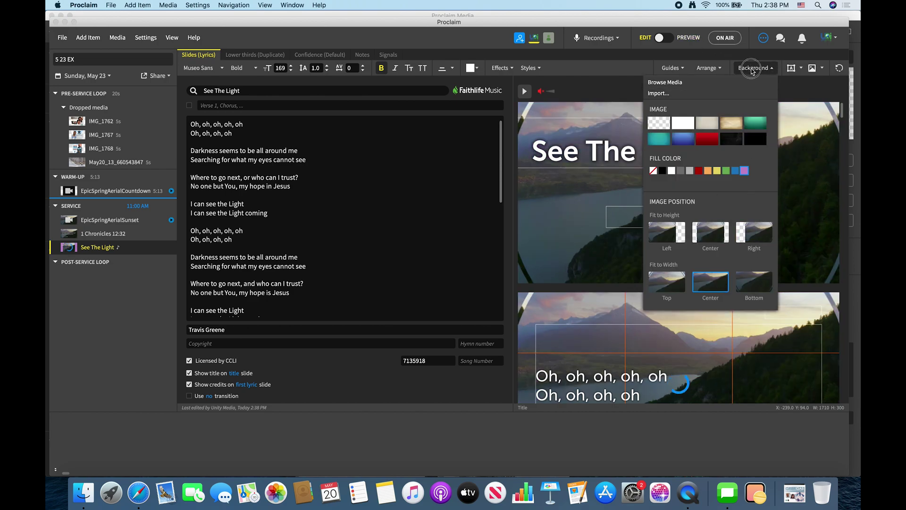
{"action": "left_click", "coordinate": [529, 24]}
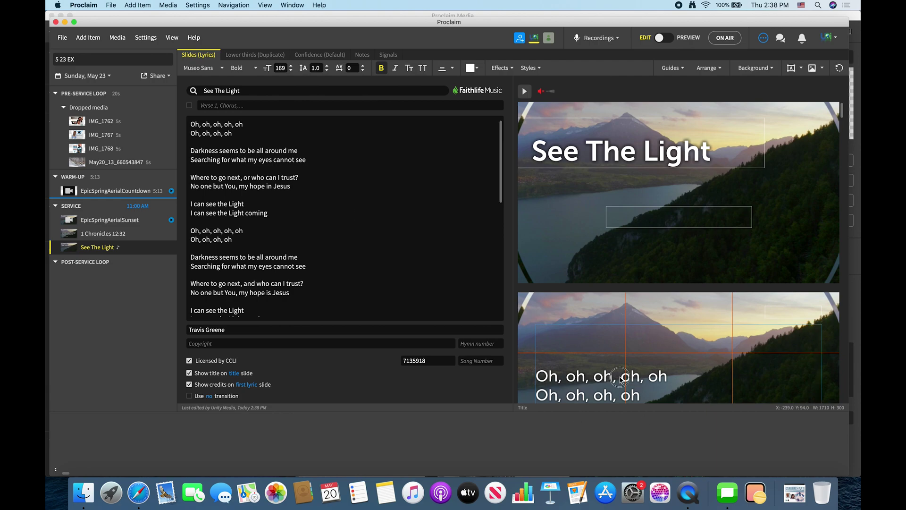
{"action": "left_click_drag", "start_coordinate": [619, 378], "coordinate": [611, 329]}
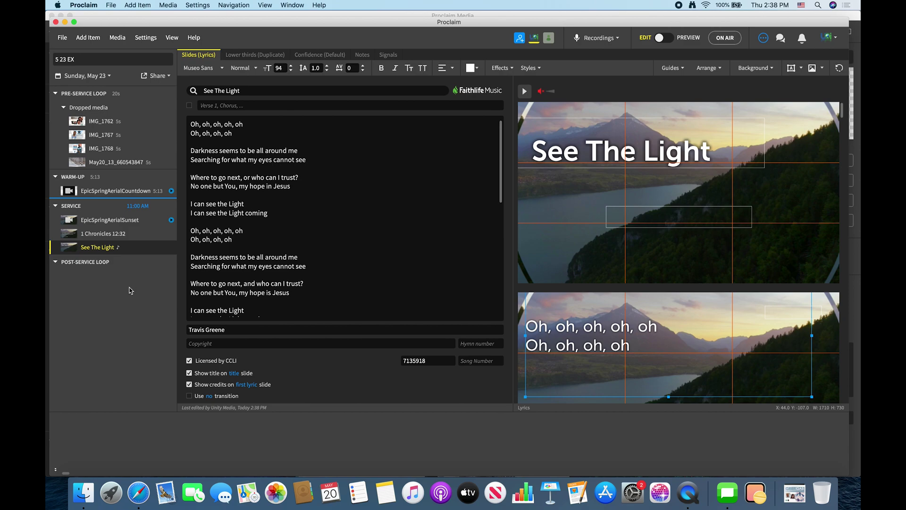
{"action": "left_click", "coordinate": [106, 76]}
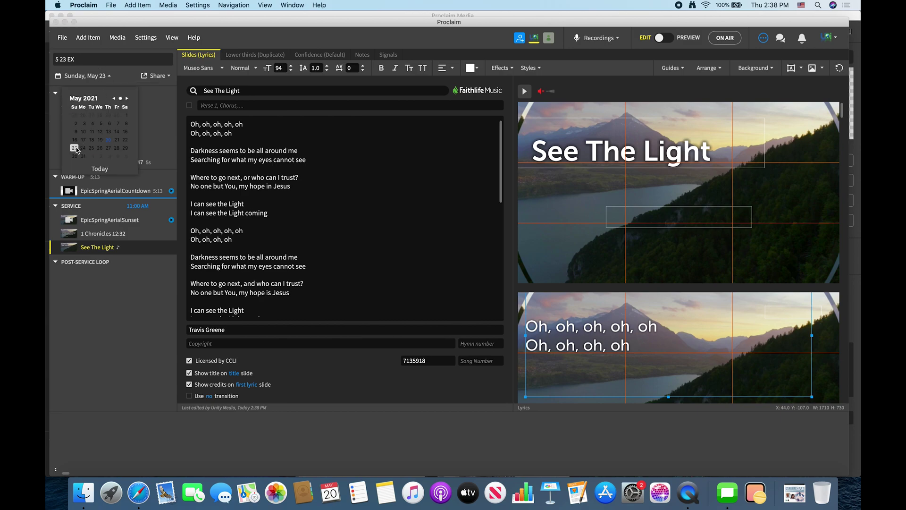
{"action": "left_click", "coordinate": [163, 28]}
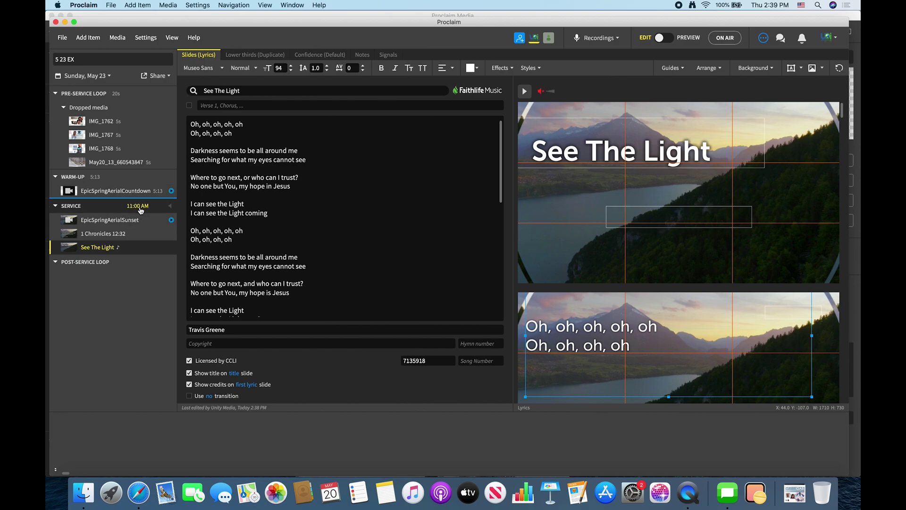
{"action": "mouse_move", "coordinate": [140, 210]}
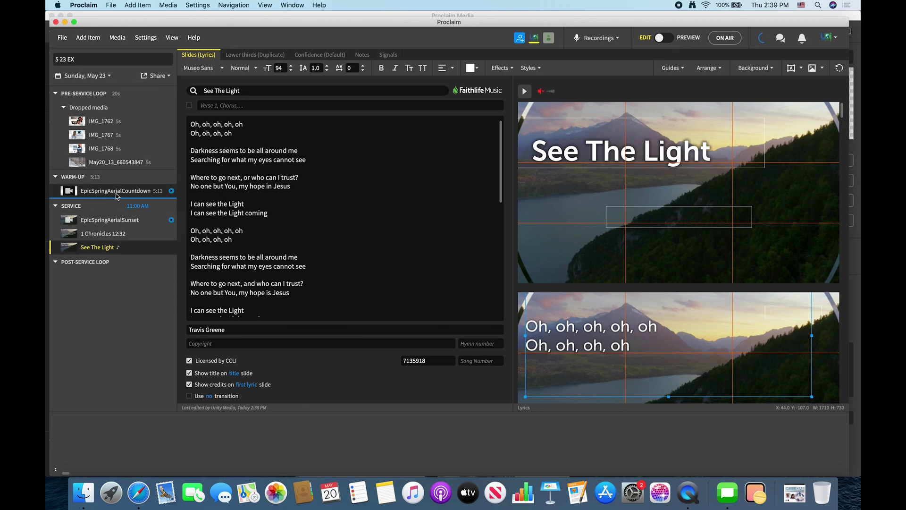
{"action": "mouse_move", "coordinate": [123, 268]}
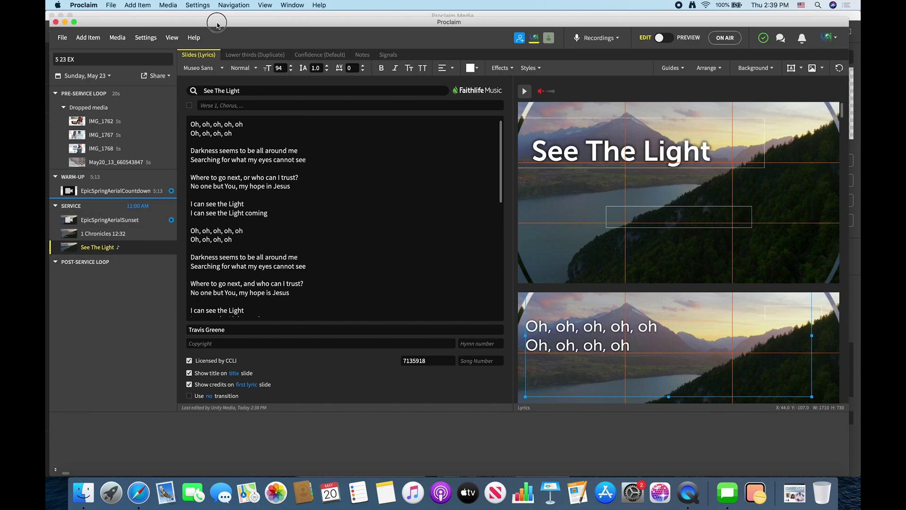
Drop EpicSpringAerialGodBless.mp4 from the 5 23 assets folder into the Post-Service Loop.
{"action": "left_click_drag", "start_coordinate": [216, 25], "coordinate": [212, 24]}
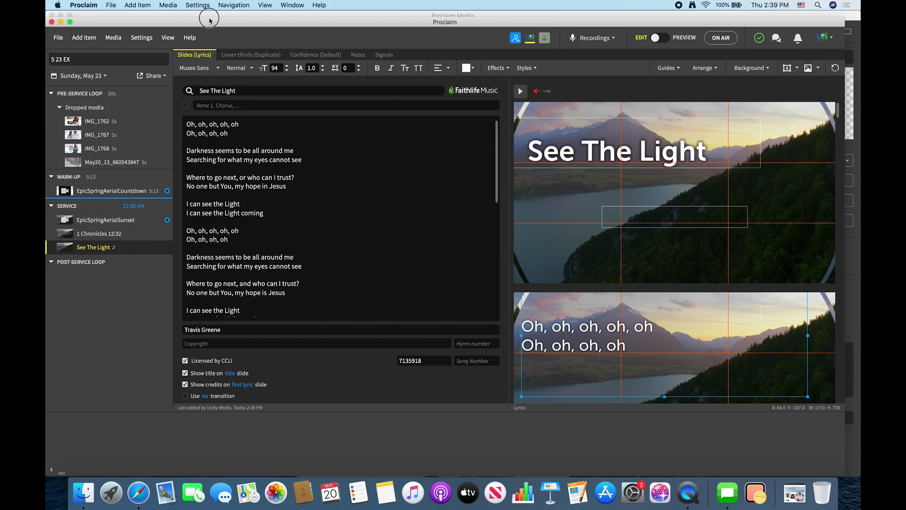
{"action": "left_click_drag", "start_coordinate": [630, 22], "coordinate": [627, 25]}
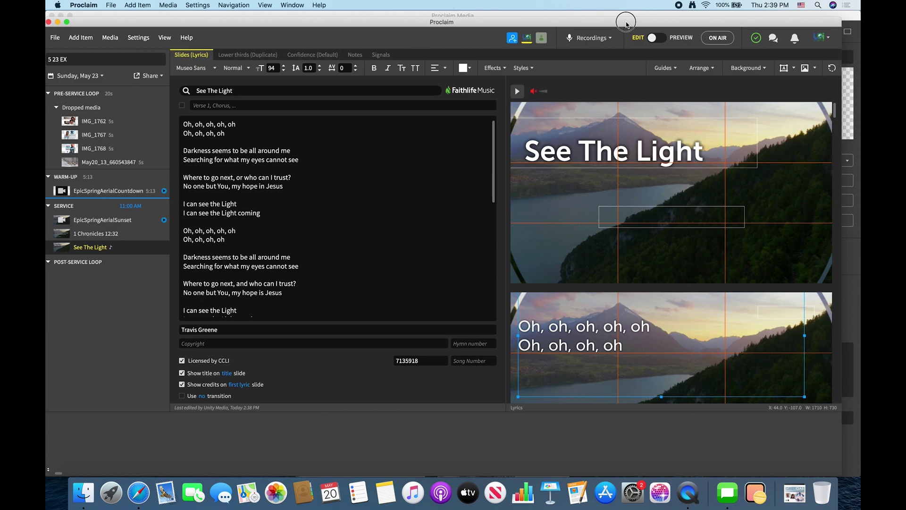
{"action": "left_click", "coordinate": [51, 15]}
{"action": "left_click_drag", "start_coordinate": [687, 22], "coordinate": [660, 22]}
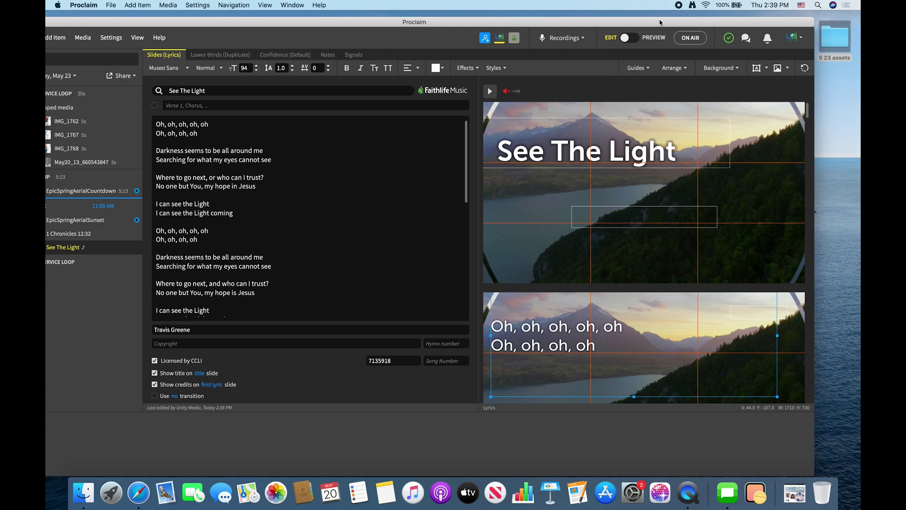
{"action": "double_click", "coordinate": [842, 43]}
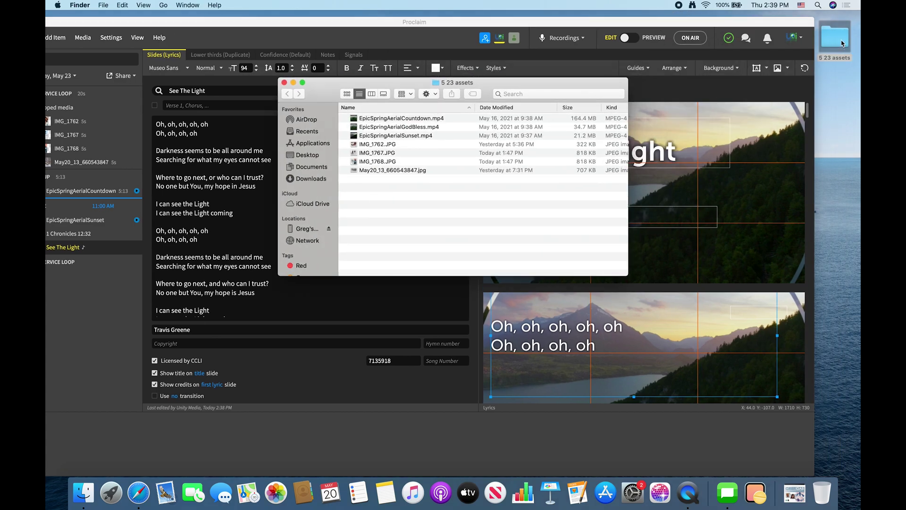
{"action": "left_click", "coordinate": [404, 129]}
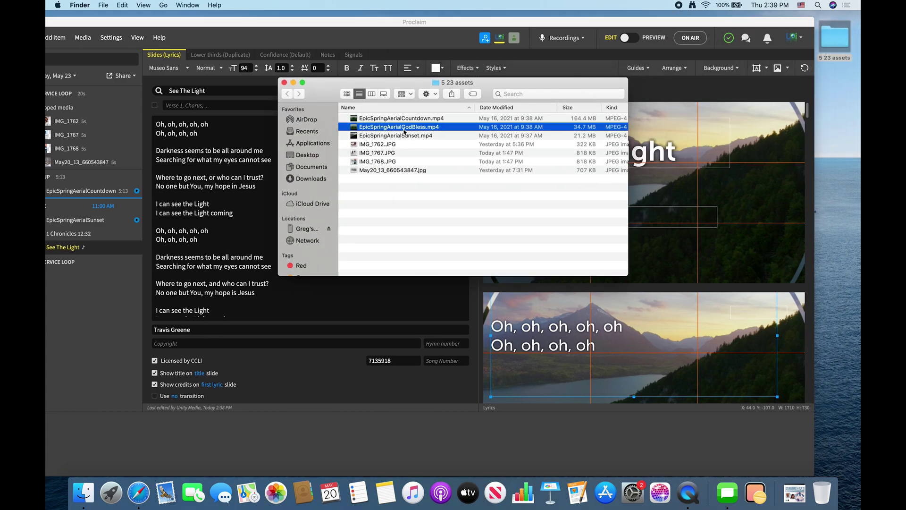
{"action": "left_click_drag", "start_coordinate": [387, 131], "coordinate": [106, 298]}
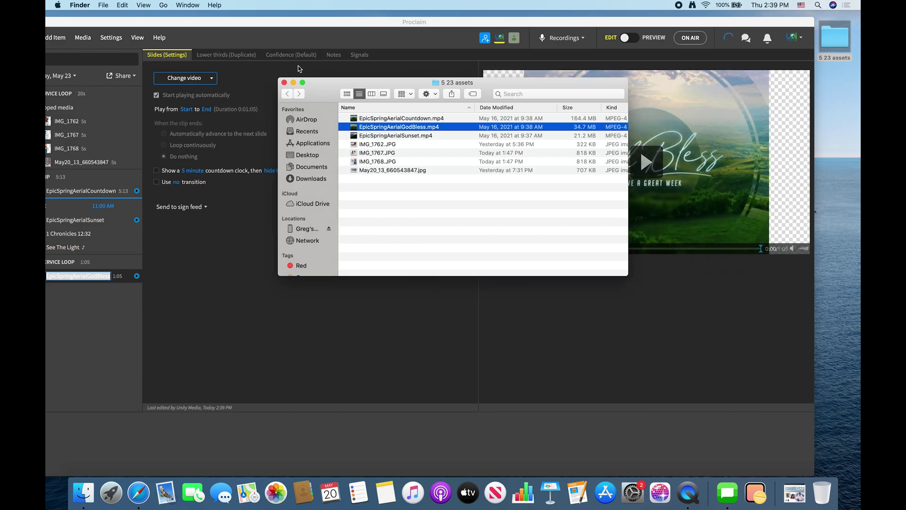
{"action": "left_click", "coordinate": [284, 82]}
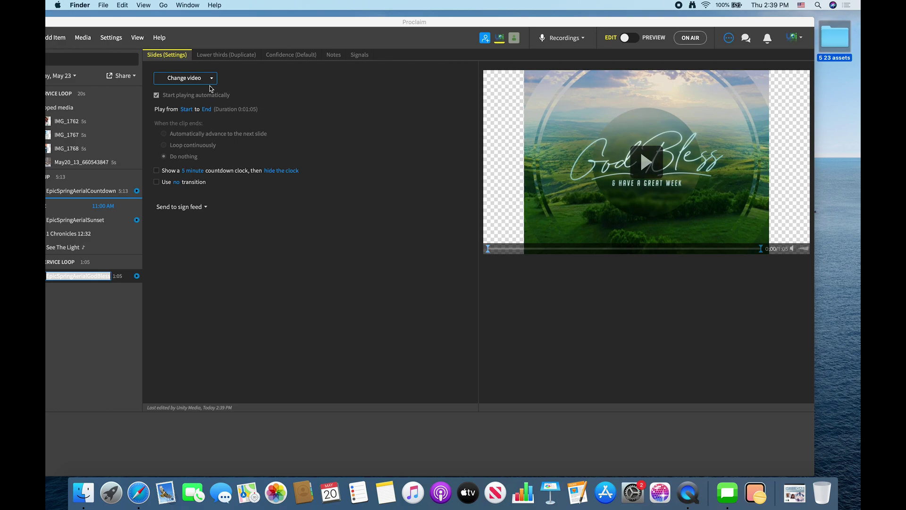
{"action": "left_click", "coordinate": [265, 48]}
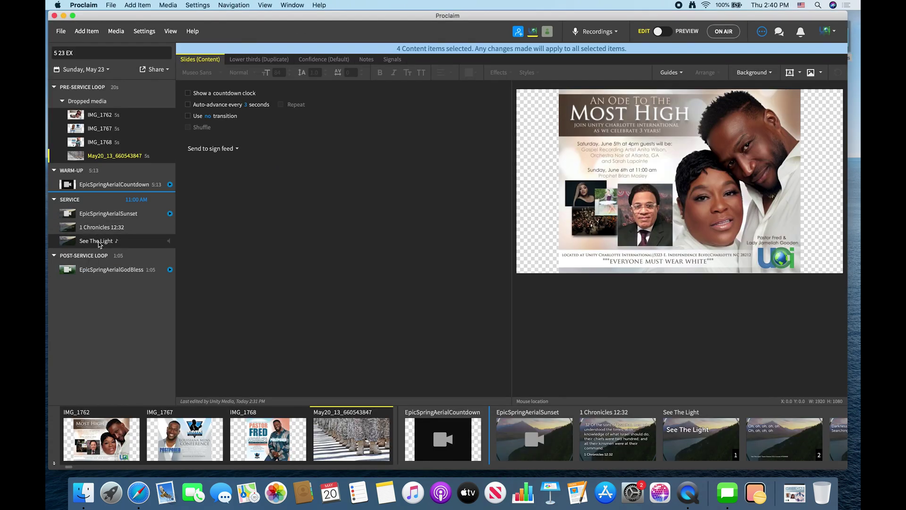
{"action": "left_click", "coordinate": [109, 290]}
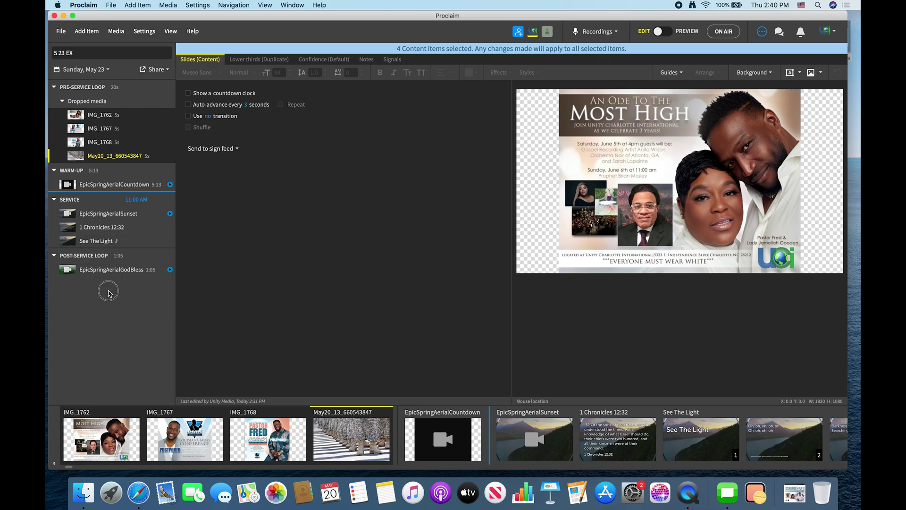
Add the four flyer JPGs to the Post-Service Loop, bringing it to 1:25.
{"action": "left_click_drag", "start_coordinate": [245, 17], "coordinate": [242, 17]}
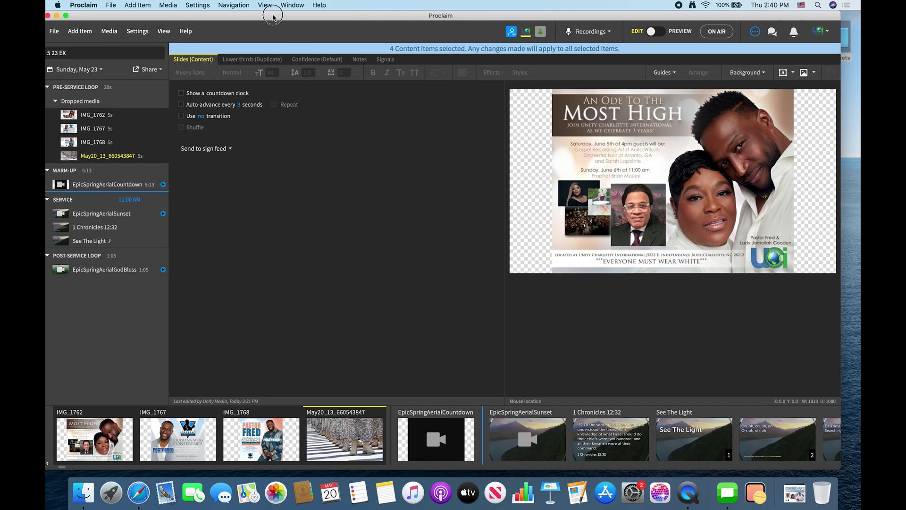
{"action": "left_click_drag", "start_coordinate": [268, 18], "coordinate": [256, 18]}
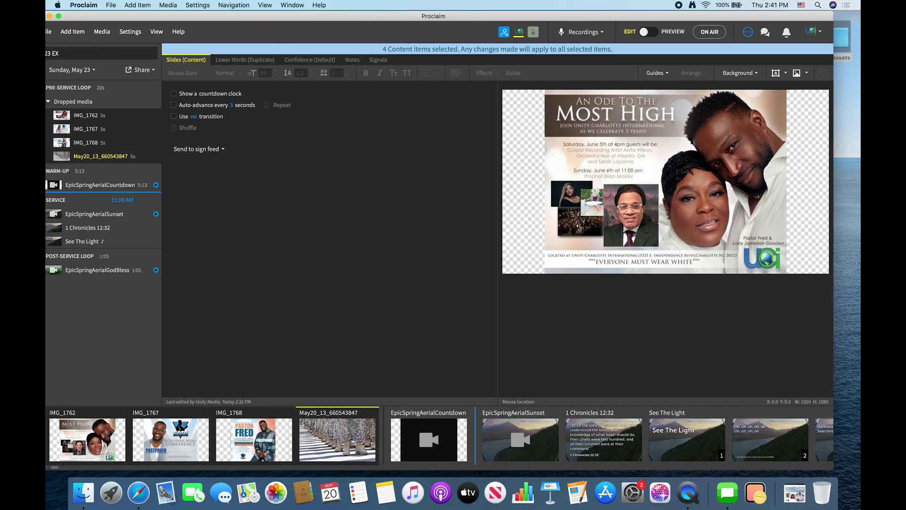
{"action": "double_click", "coordinate": [840, 36]}
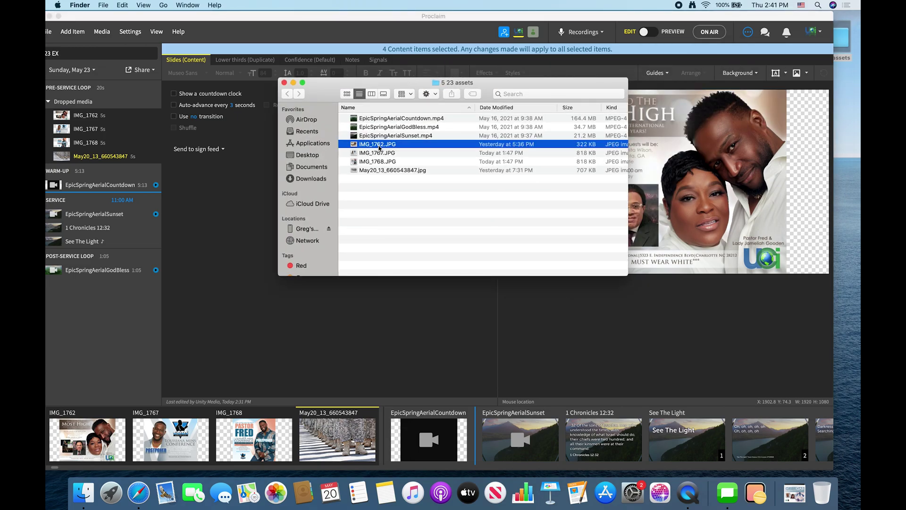
{"action": "left_click", "coordinate": [380, 146]}
{"action": "left_click", "coordinate": [378, 171], "text": "shift"}
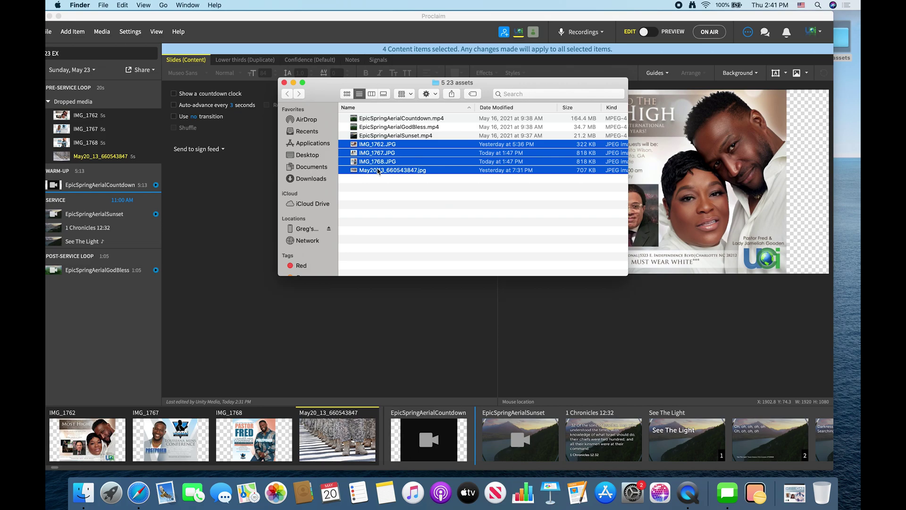
{"action": "left_click_drag", "start_coordinate": [378, 149], "coordinate": [106, 306]}
{"action": "left_click", "coordinate": [284, 83]}
{"action": "left_click_drag", "start_coordinate": [302, 17], "coordinate": [326, 16]}
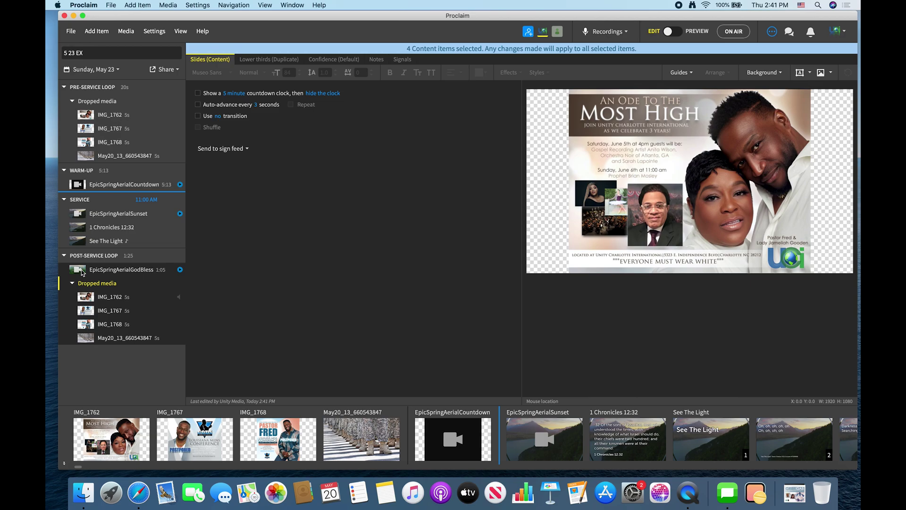
{"action": "left_click", "coordinate": [121, 381]}
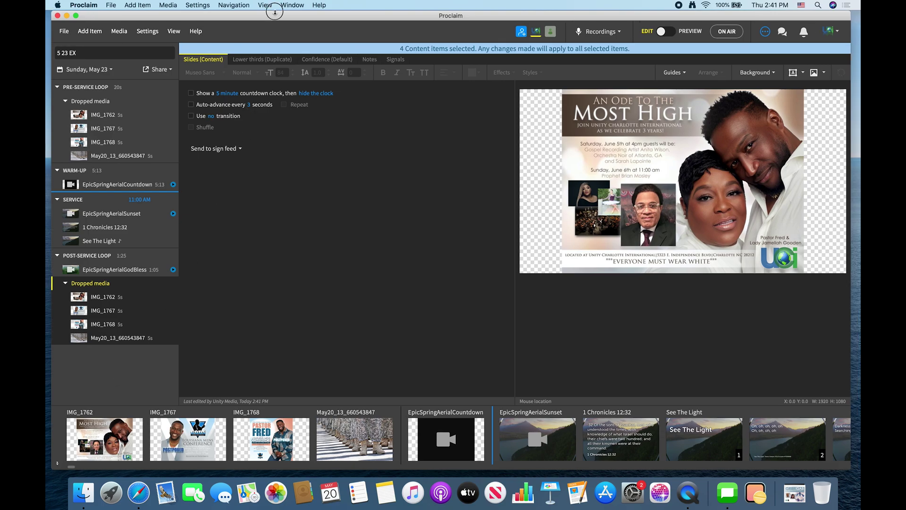
Take '5 23 EX' on air in Preview mode and advance through the flyer slides to the countdown.
{"action": "left_click_drag", "start_coordinate": [278, 12], "coordinate": [278, 12]}
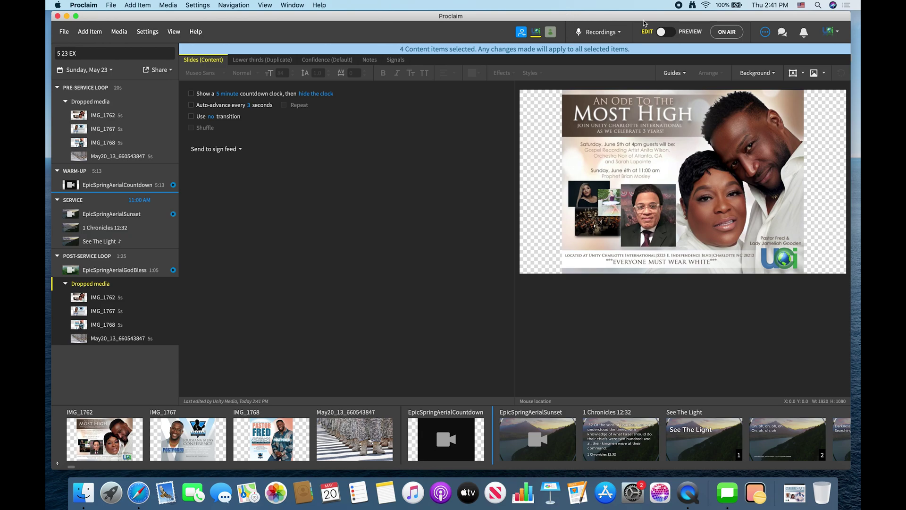
{"action": "left_click", "coordinate": [684, 34]}
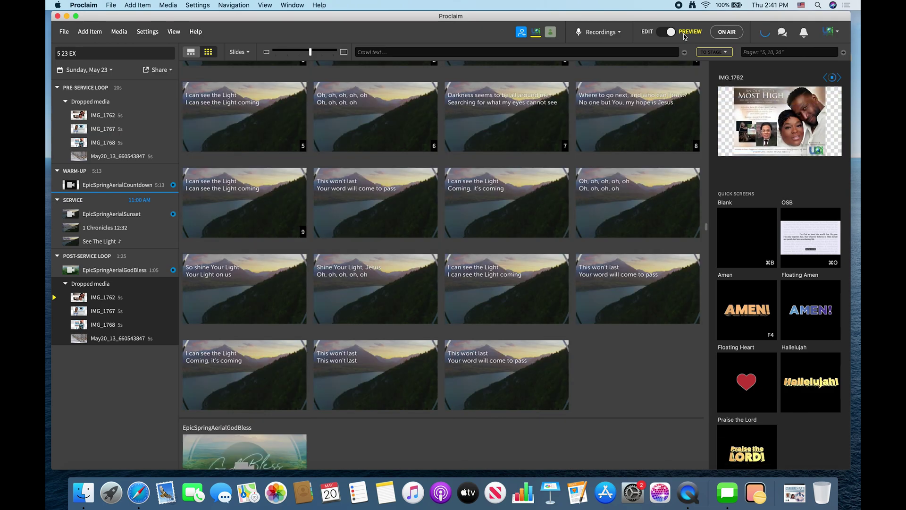
{"action": "left_click", "coordinate": [726, 32]}
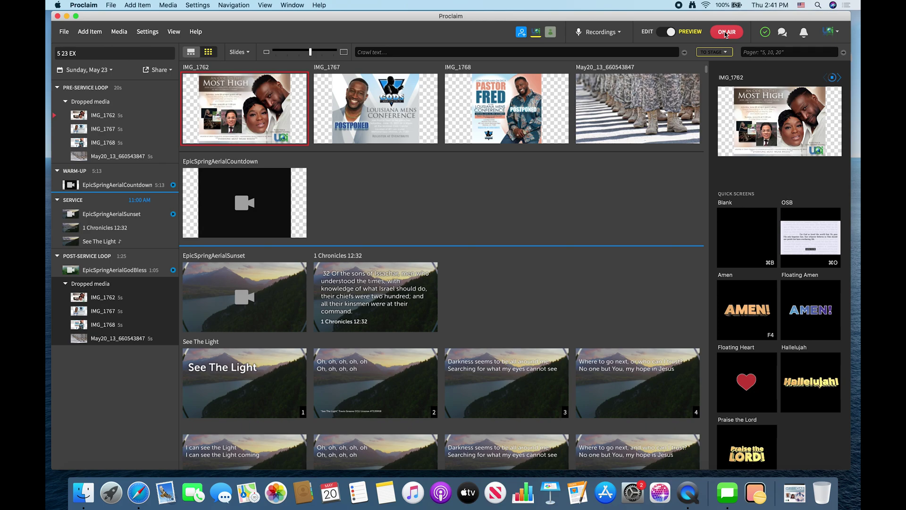
{"action": "key", "text": "Right"}
{"action": "key", "text": "Right"}
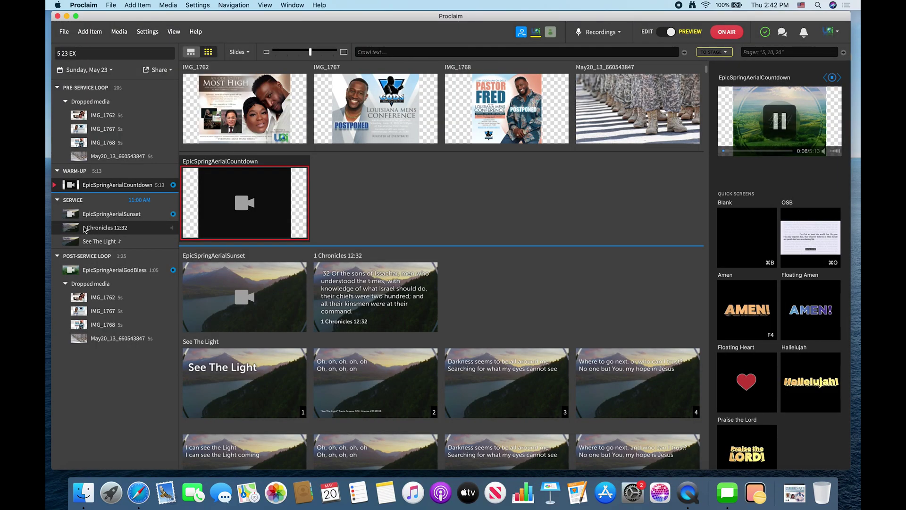
Select the 1 Chronicles 12:32 scripture item in the Service list to edit its passage.
{"action": "left_click", "coordinate": [83, 229]}
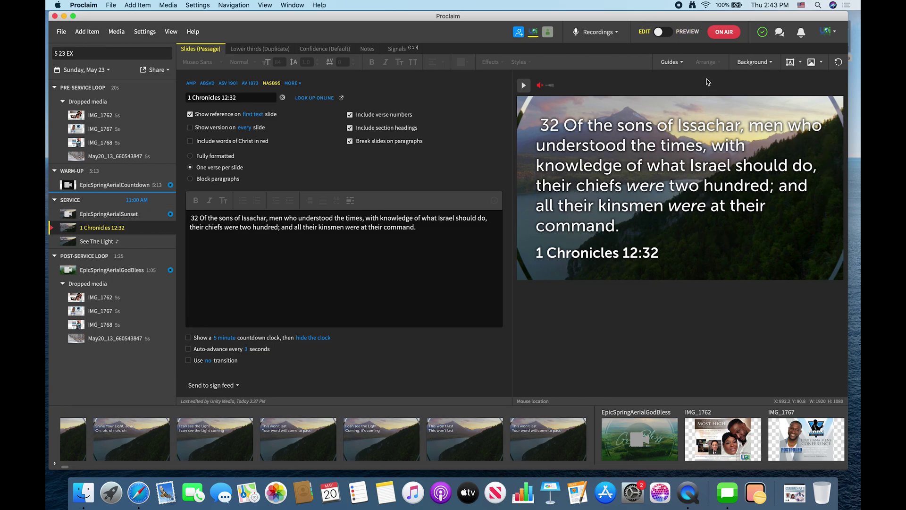
Return to the Preview slide grid and shift the Proclaim window slightly right.
{"action": "left_click", "coordinate": [688, 32]}
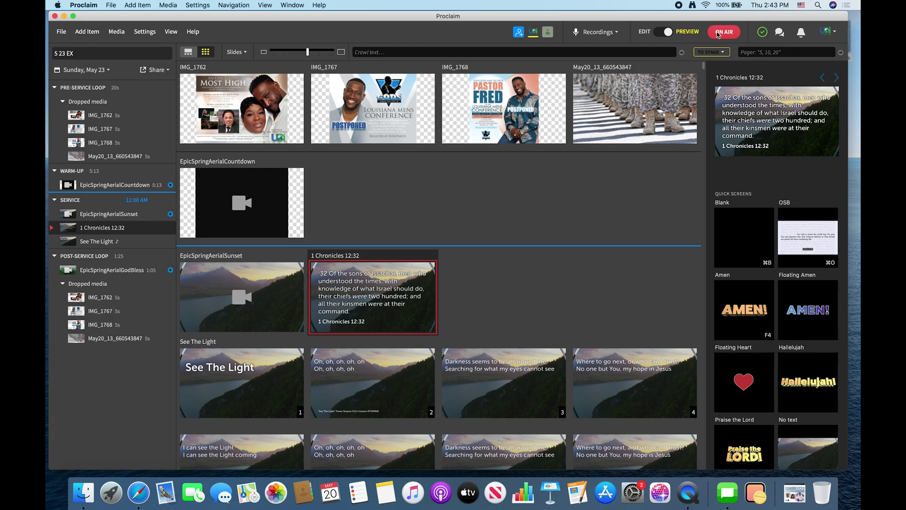
{"action": "left_click_drag", "start_coordinate": [685, 21], "coordinate": [690, 21]}
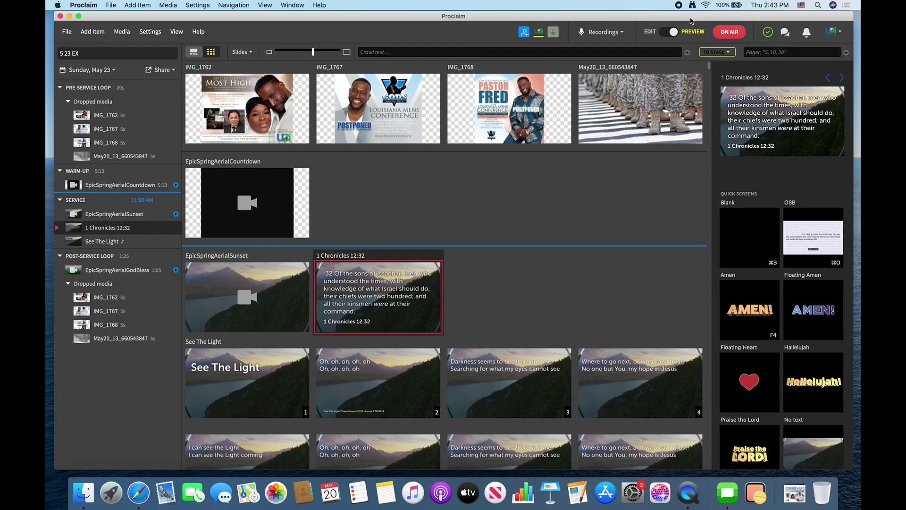